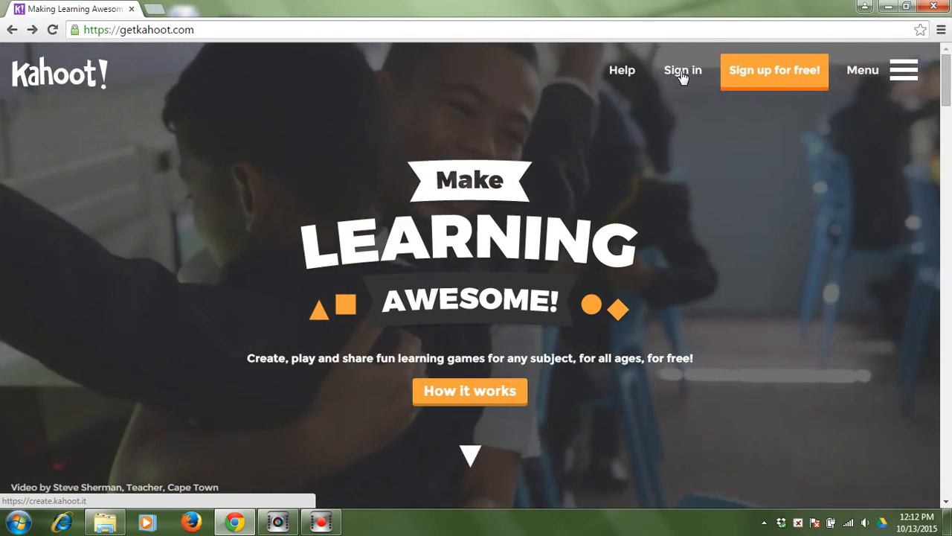
# Sign in to Kahoot and open the full list of past game results
pyautogui.click(683, 74)
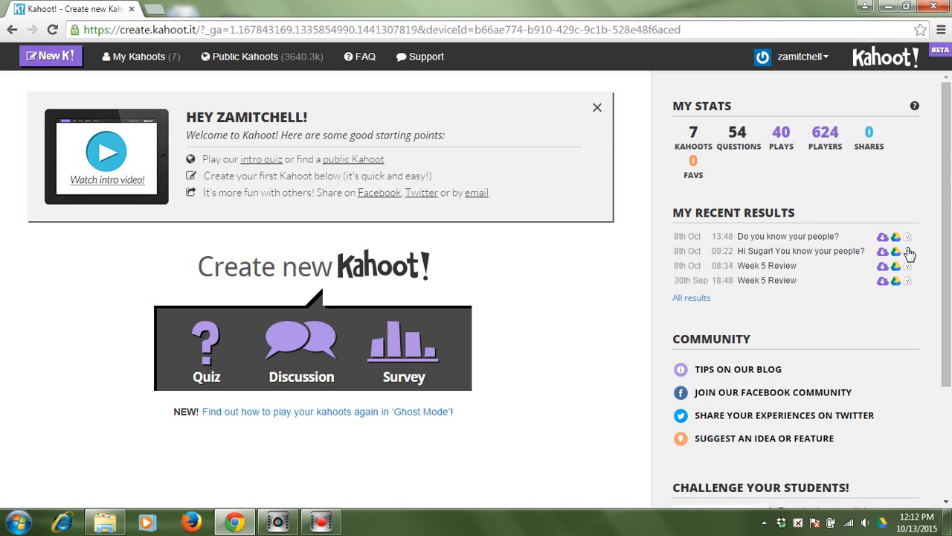
pyautogui.click(706, 298)
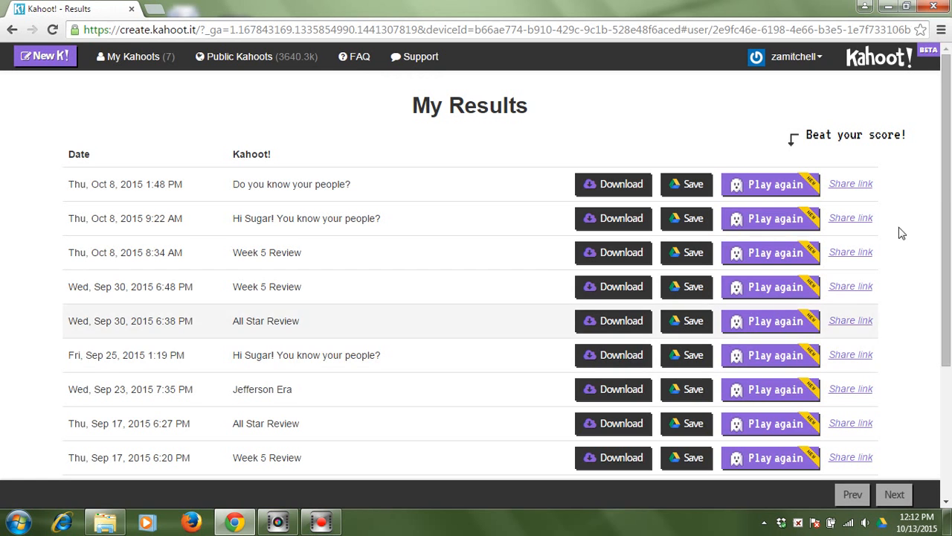
pyautogui.moveTo(950, 184); pyautogui.dragTo(949, 201)
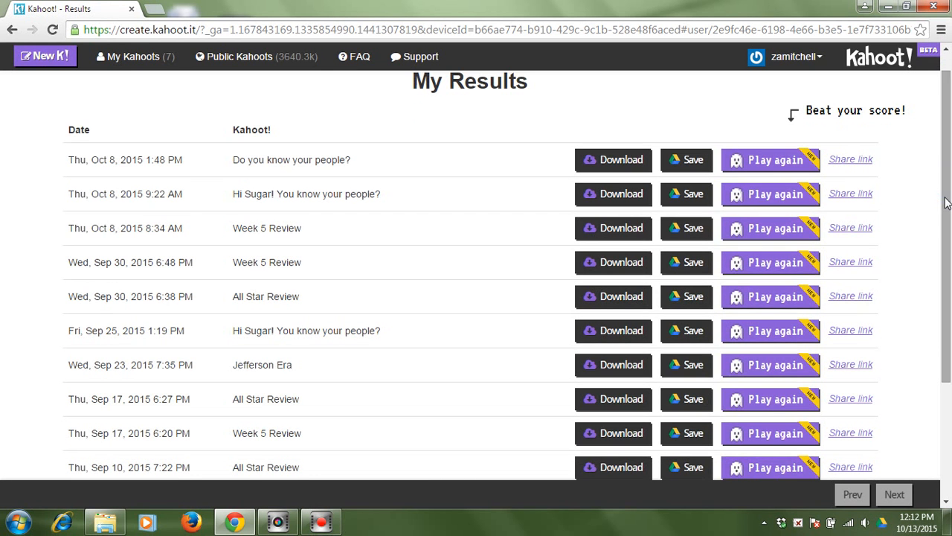
# Replay the Wed, Sep 30, 2015 6:38 PM All Star Review in Ghost Mode, launching the lobby and starting the game
pyautogui.click(778, 298)
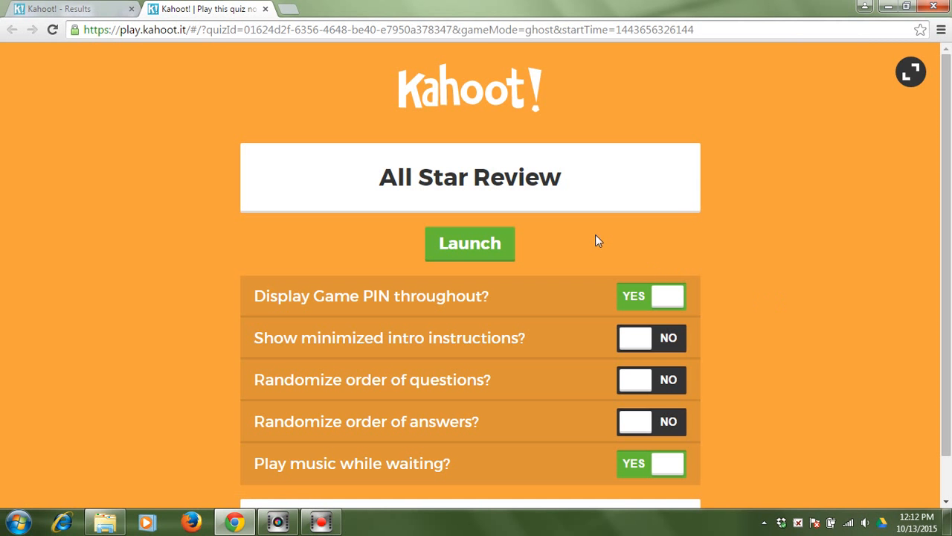
pyautogui.click(495, 250)
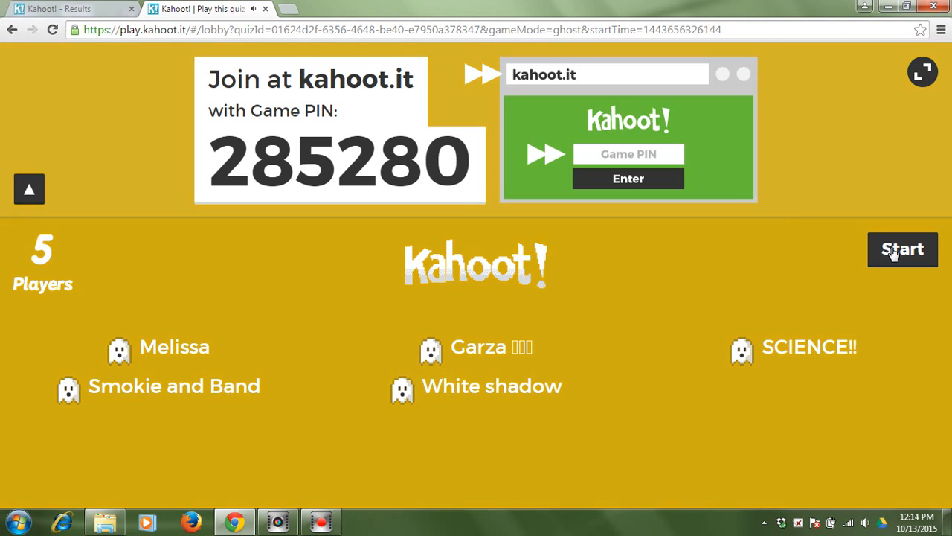
pyautogui.click(899, 251)
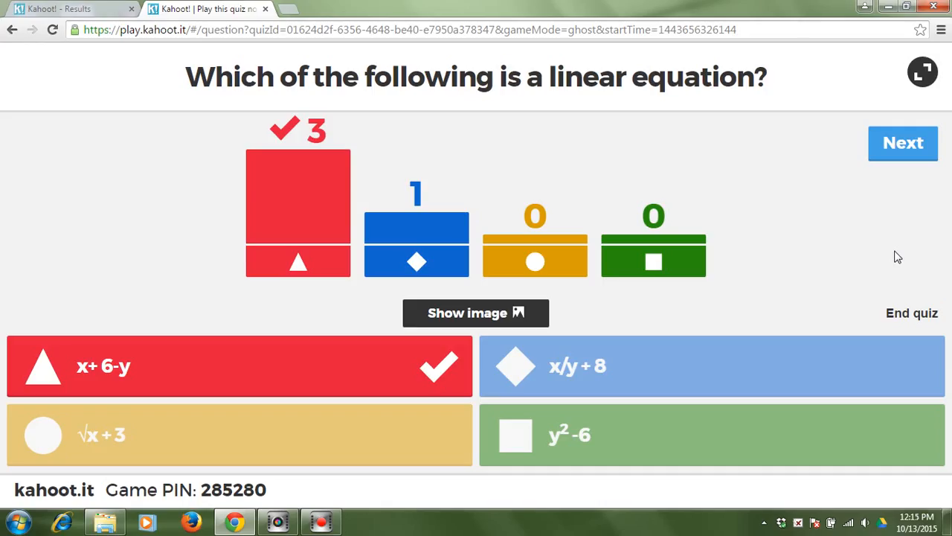
# View and close the image of the linear equation question, and advance past the scoreboard to the second question
pyautogui.click(519, 314)
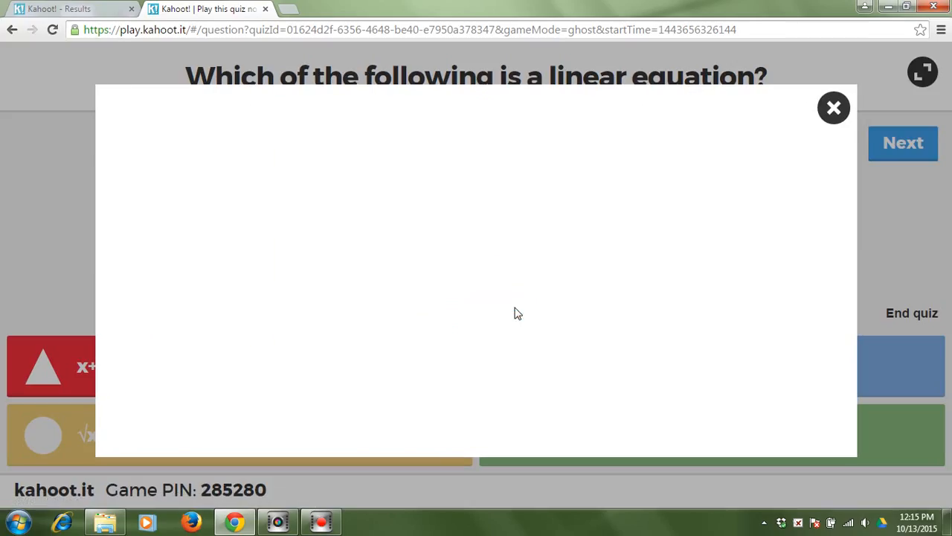
pyautogui.click(834, 110)
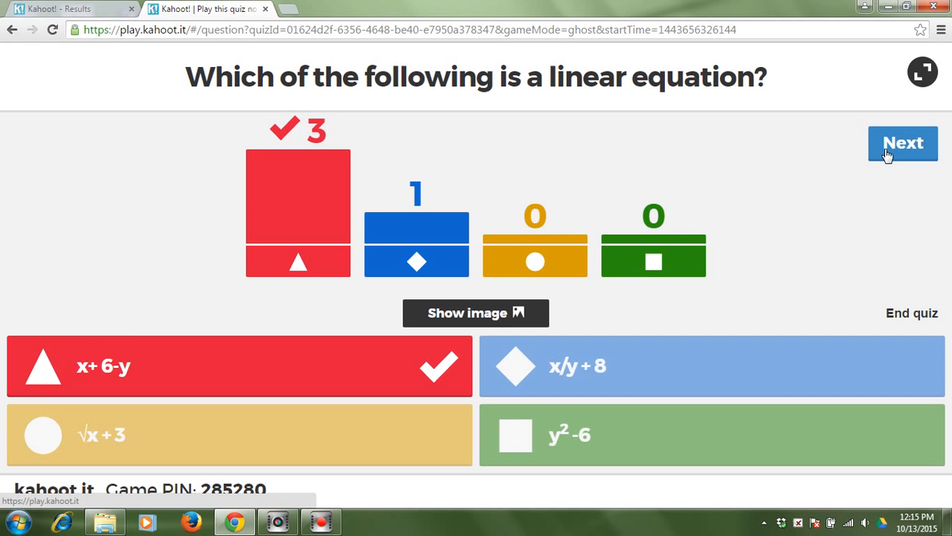
pyautogui.click(886, 154)
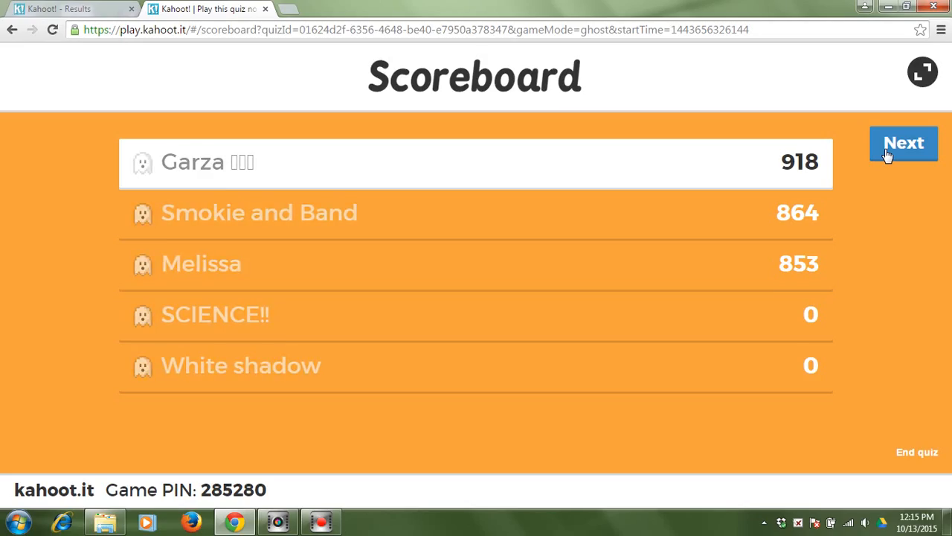
pyautogui.click(886, 154)
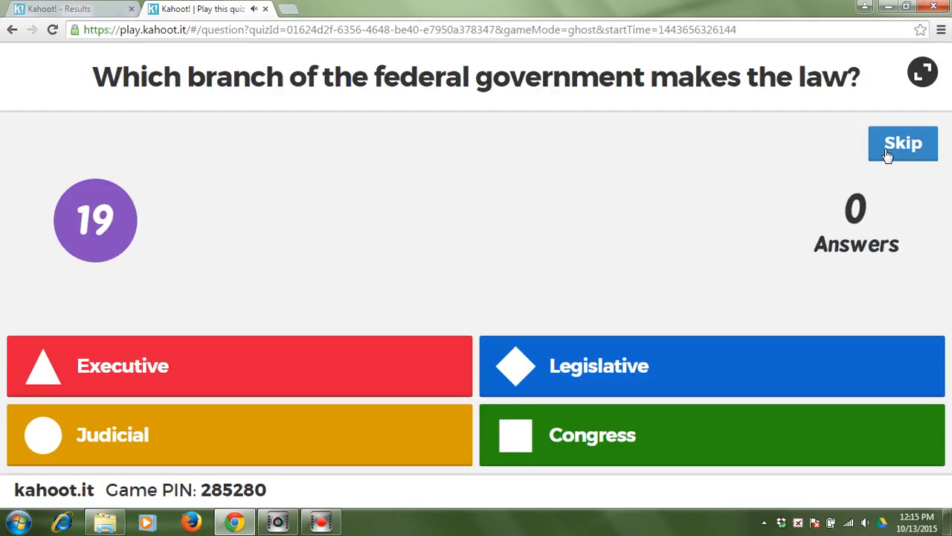
# Skip the federal government and Adult Ed. questions, advancing past the answer charts to the scoreboard after each one
pyautogui.click(887, 154)
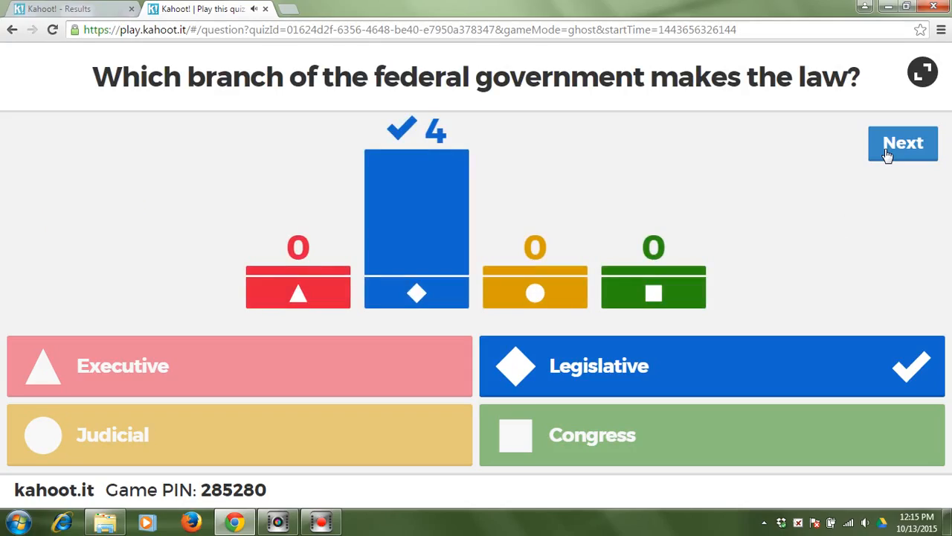
pyautogui.click(888, 154)
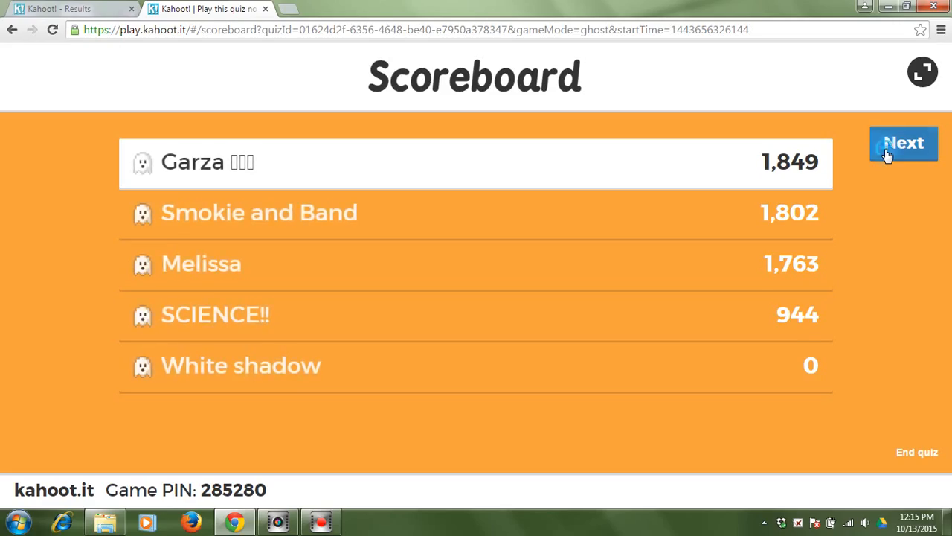
pyautogui.click(887, 153)
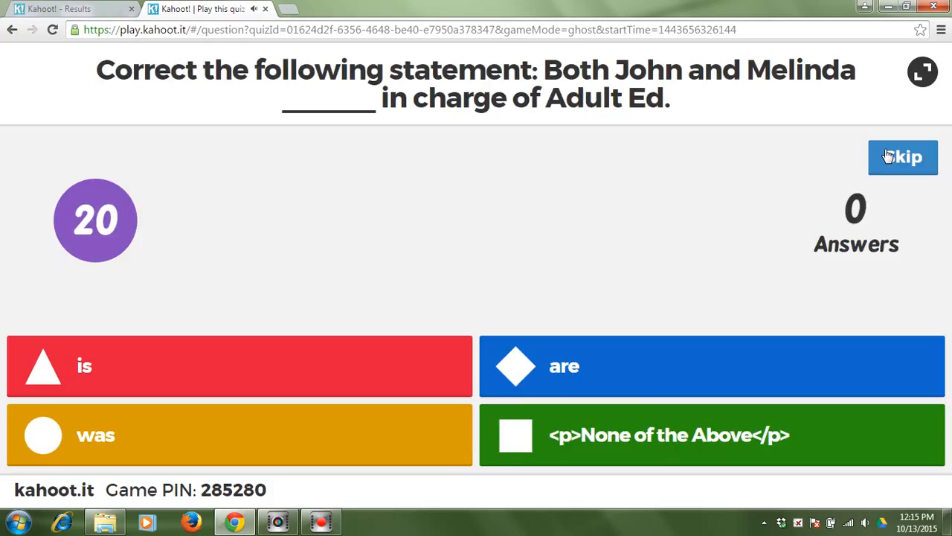
pyautogui.click(888, 155)
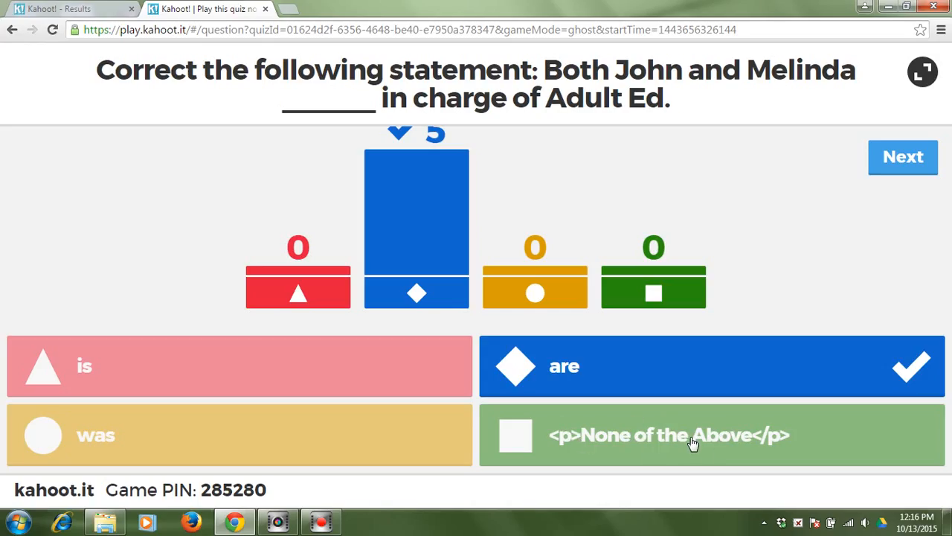
pyautogui.click(909, 158)
# End the quiz and continue through the feedback ratings to the final scoreboard
pyautogui.click(920, 452)
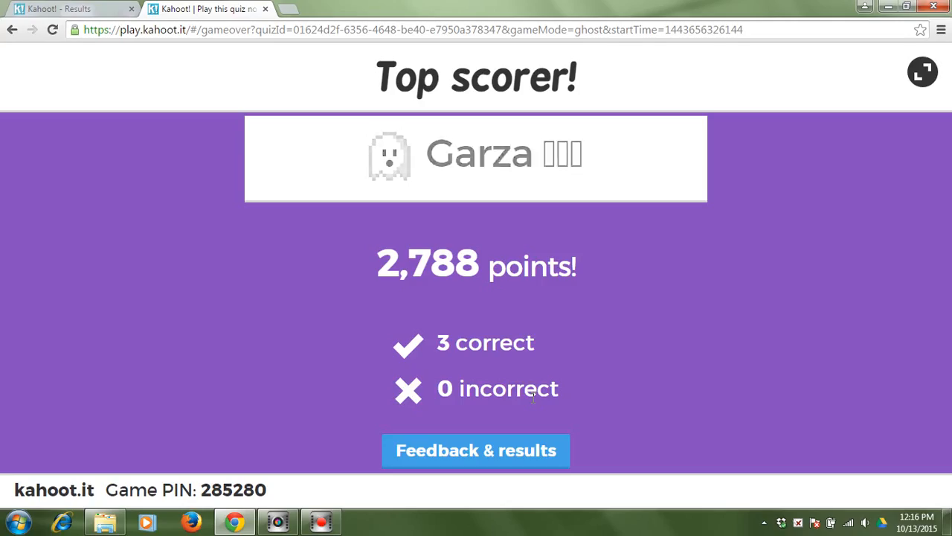
pyautogui.click(484, 452)
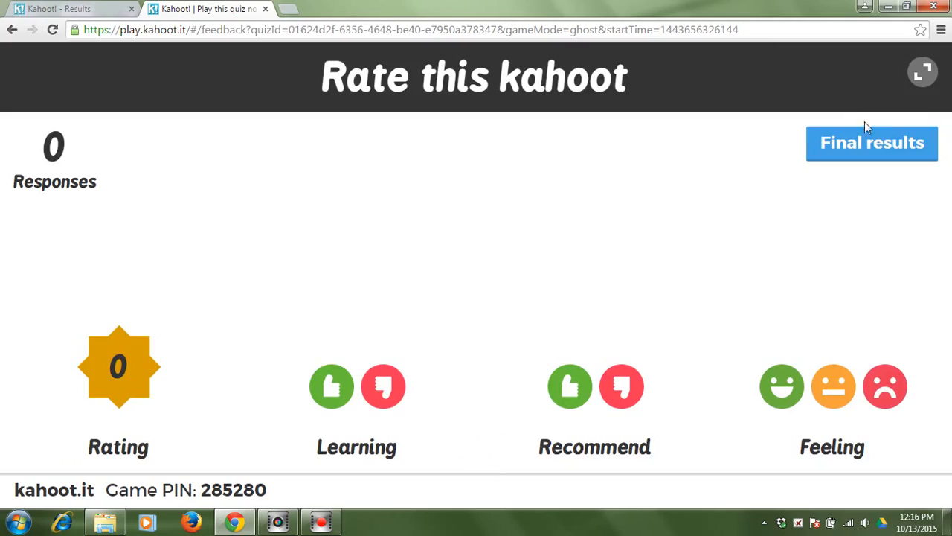
pyautogui.click(859, 141)
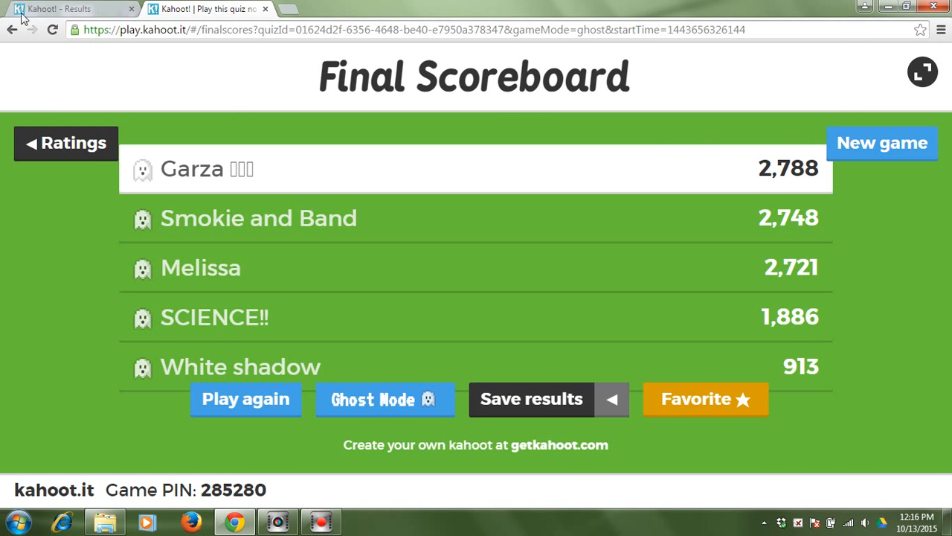
# Return to the Kahoot results page, look at My Kahoots, and create a new quiz named Sample Quiz
pyautogui.click(115, 9)
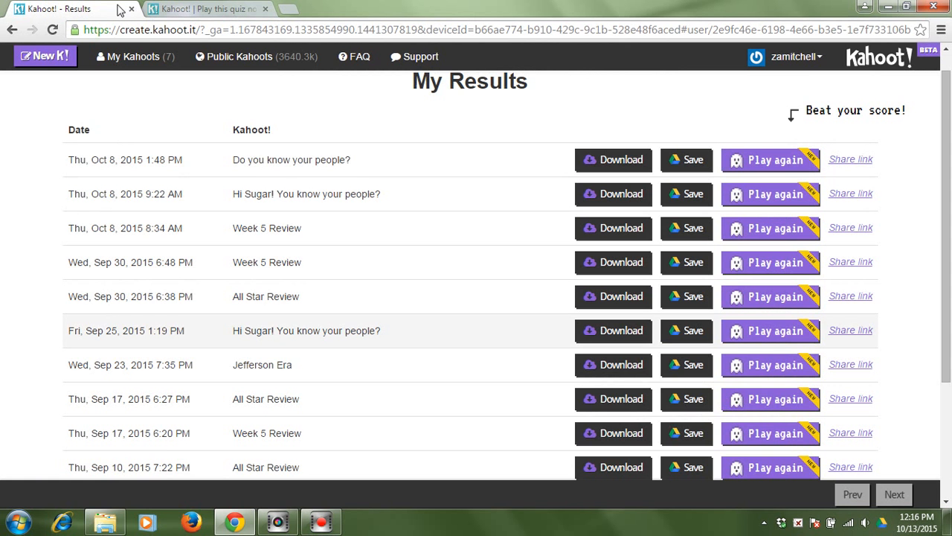
pyautogui.click(134, 57)
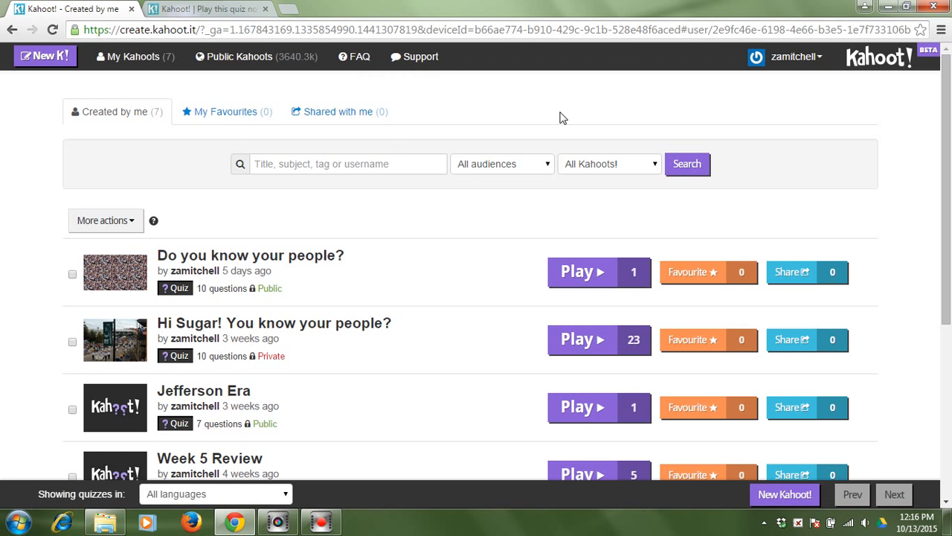
pyautogui.click(47, 57)
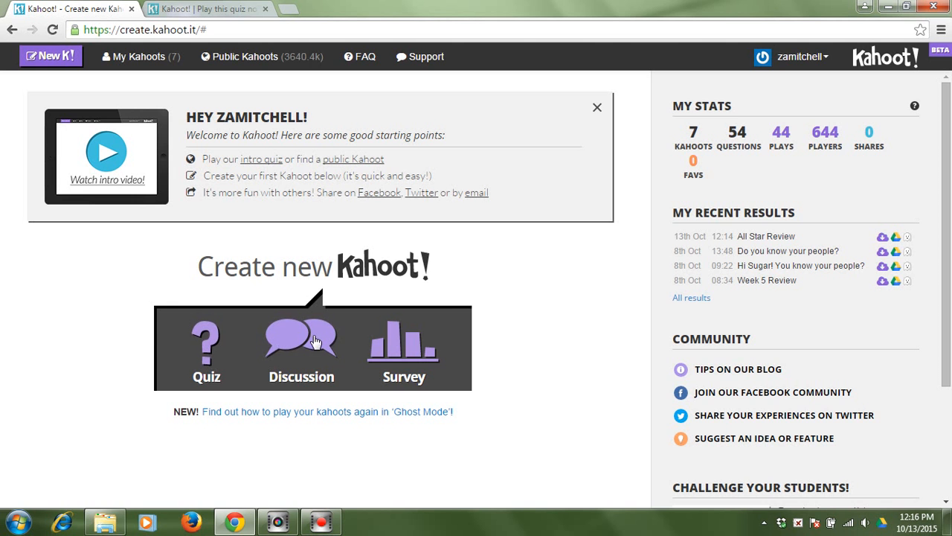
pyautogui.click(216, 350)
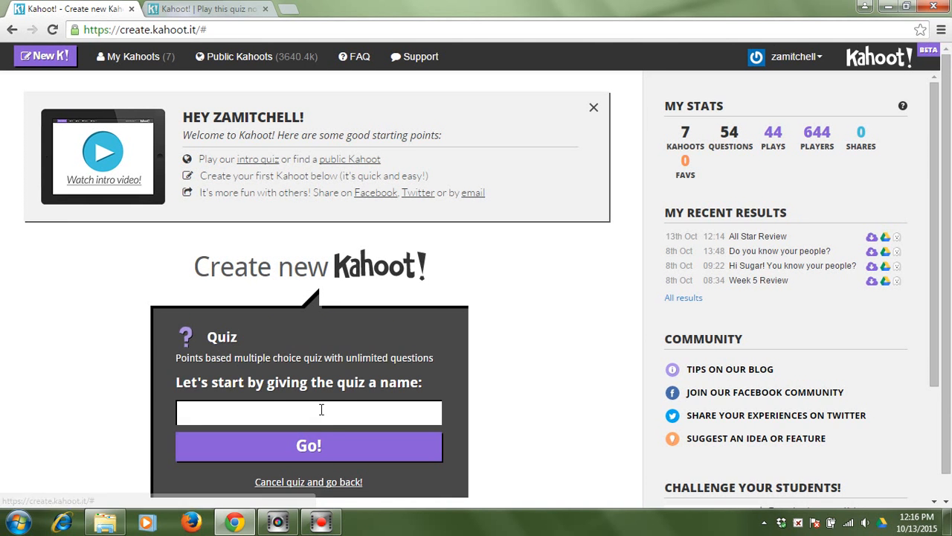
pyautogui.click(321, 411)
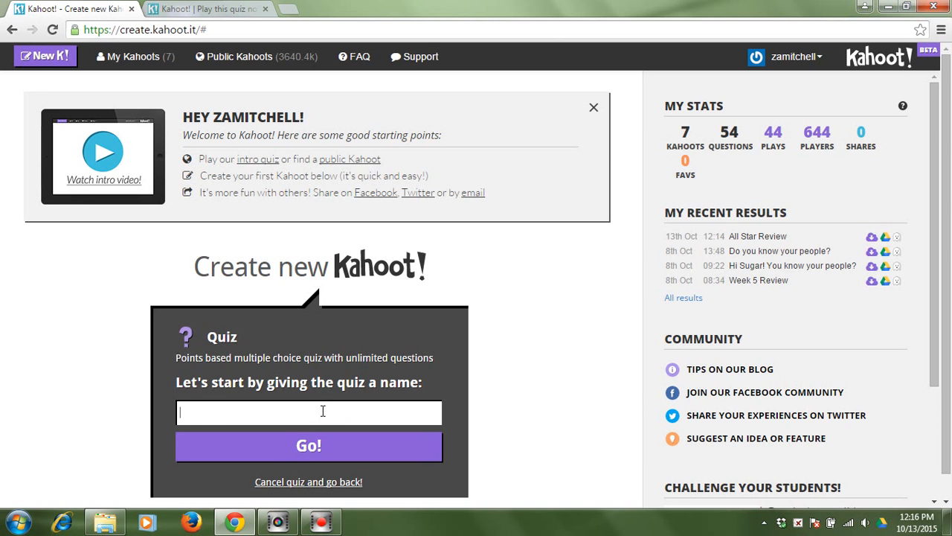
pyautogui.write('Sample Quiz')
pyautogui.click(328, 455)
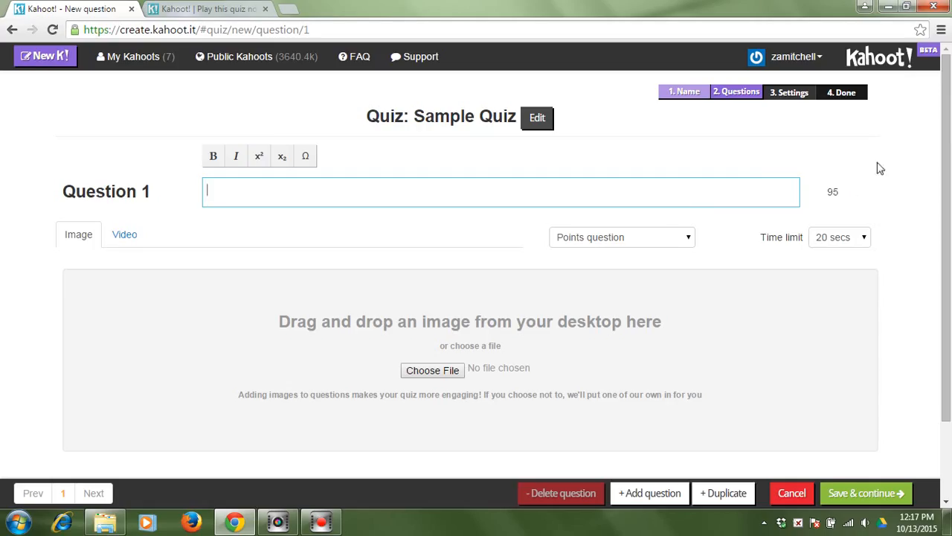
# Look at the scoring options offered for Question 1
pyautogui.click(685, 237)
pyautogui.click(686, 237)
pyautogui.click(686, 237)
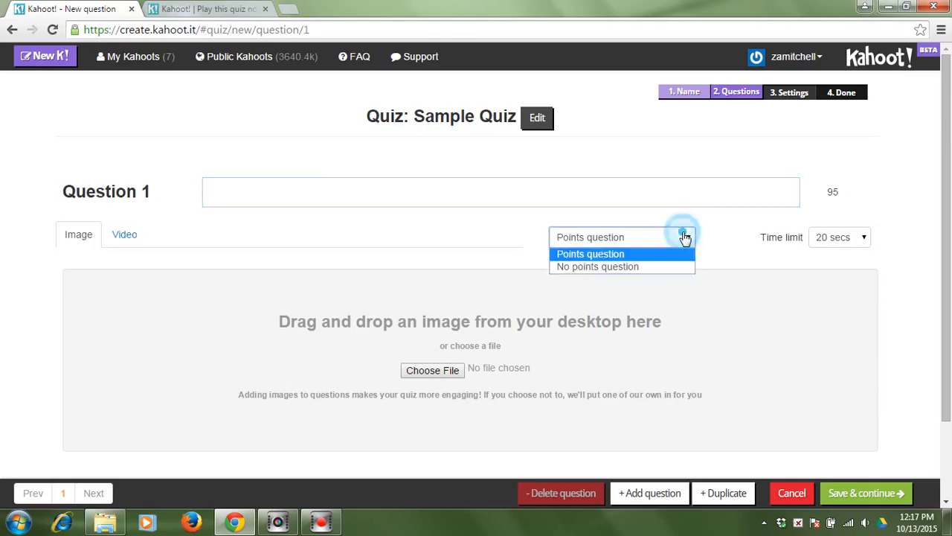
pyautogui.click(687, 244)
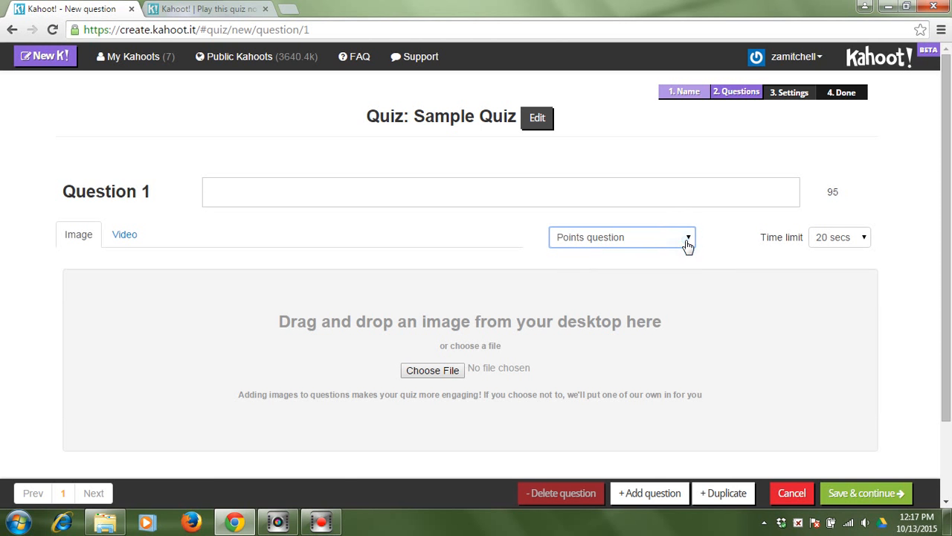
# Enter "Who was the first president of the United States?" as the text of Question 1
pyautogui.moveTo(945, 149); pyautogui.dragTo(945, 210)
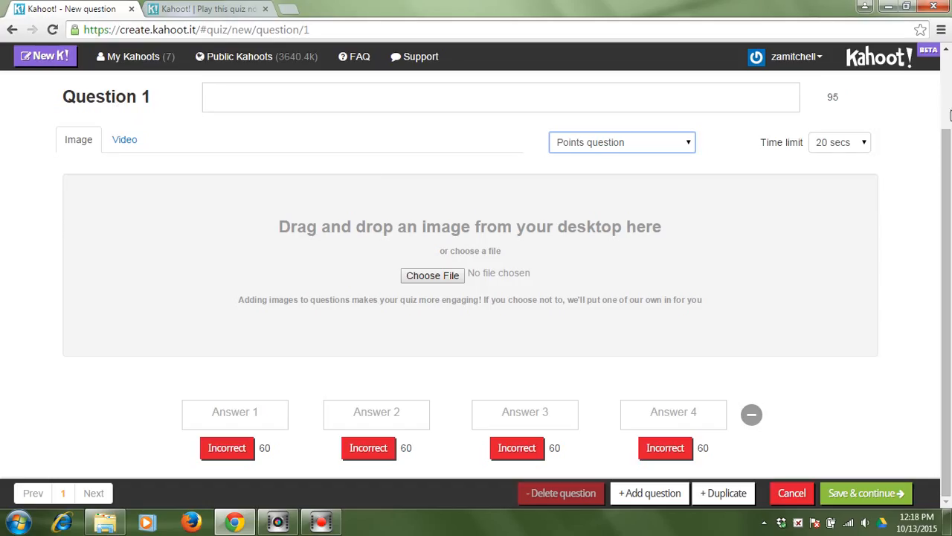
pyautogui.click(570, 107)
pyautogui.write('Who')
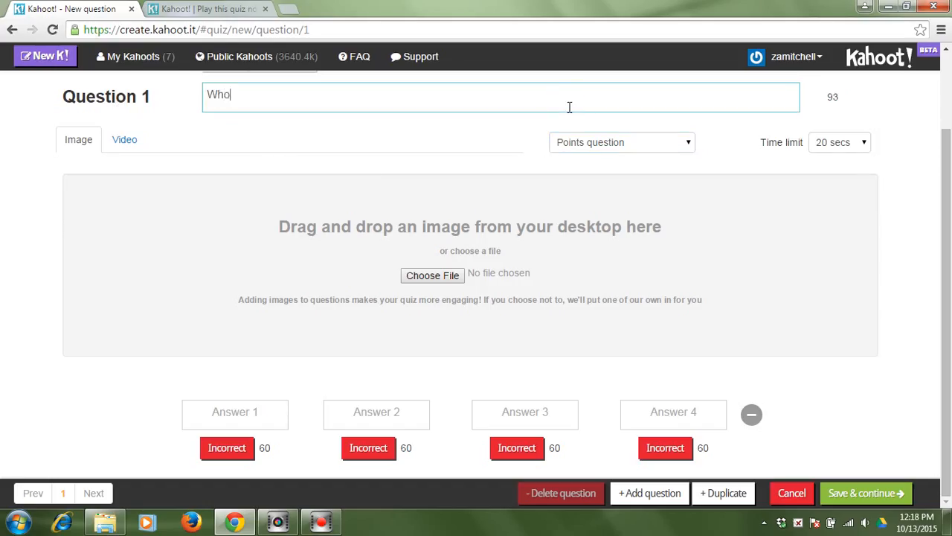
pyautogui.write(' was the first president')
pyautogui.write('the')
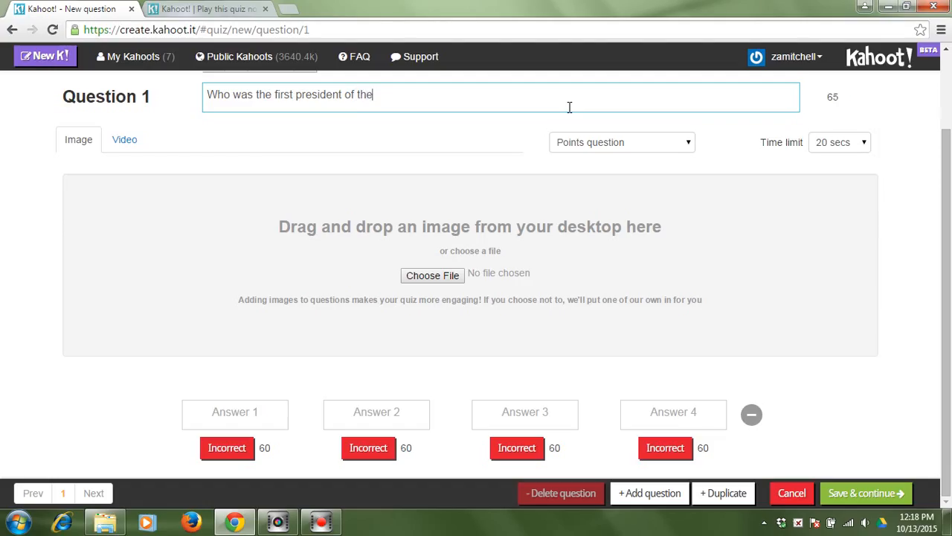
pyautogui.write(' United States')
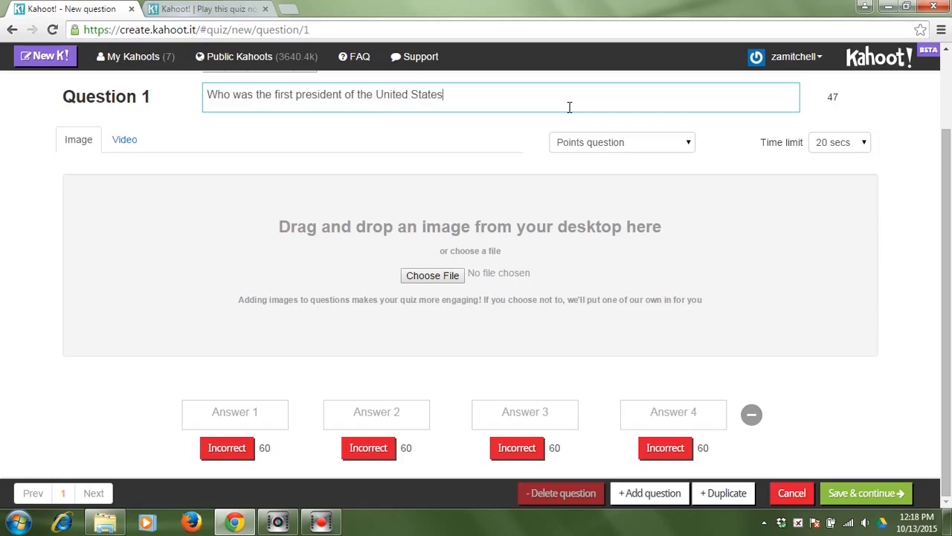
pyautogui.write('?')
# Enter John Adams, Thomas Jefferson, Eli Whitney and George Washington as the answers to Question 1, and mark George Washington as correct
pyautogui.click(247, 415)
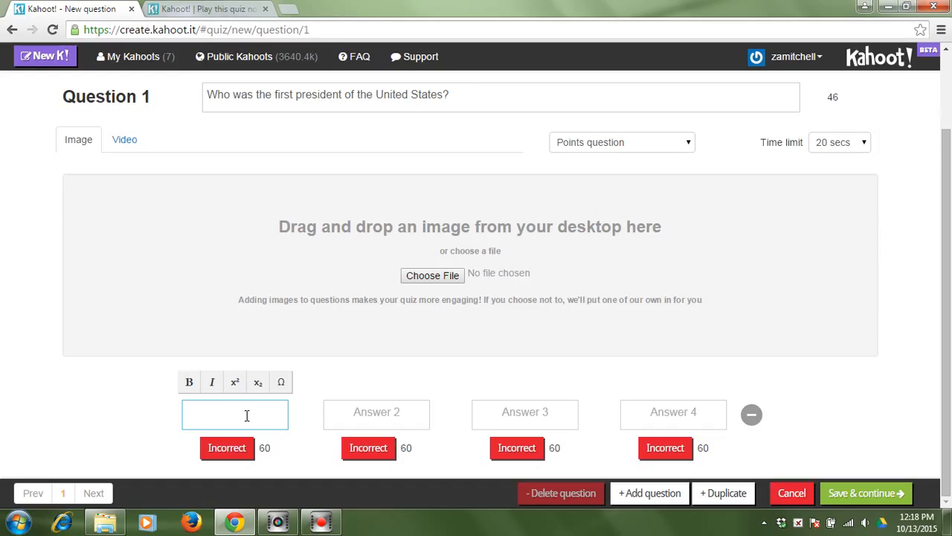
pyautogui.write('John Adams')
pyautogui.press('Tab')
pyautogui.write('Thomas ')
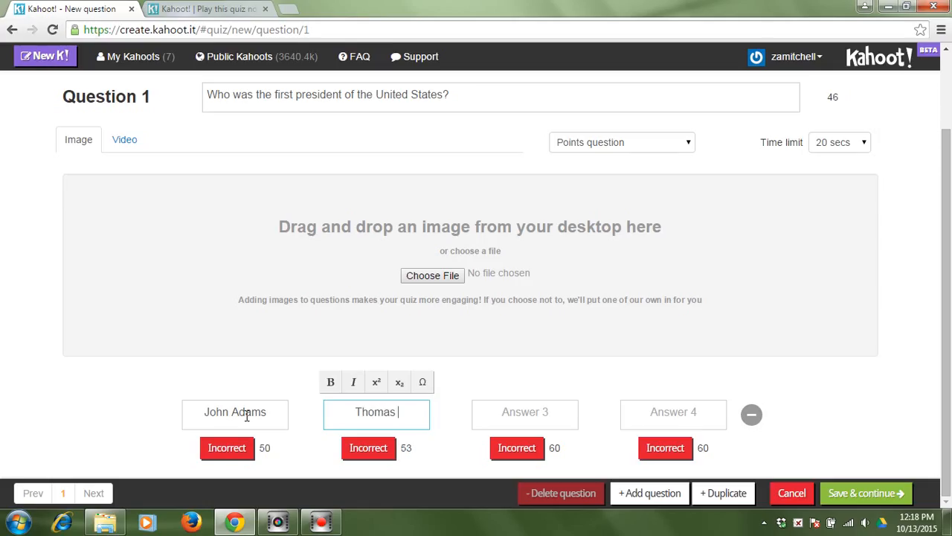
pyautogui.write('Jefferson')
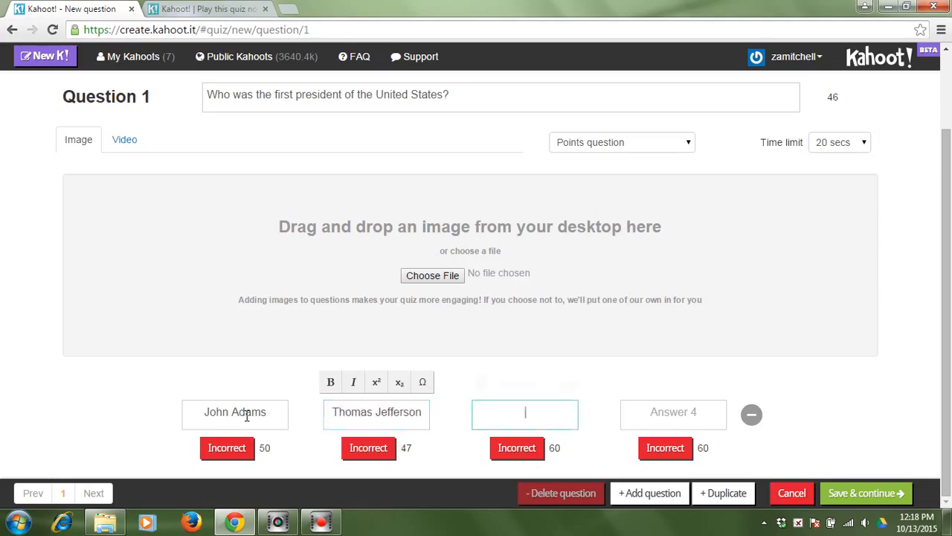
pyautogui.press('Tab')
pyautogui.write('Eli ')
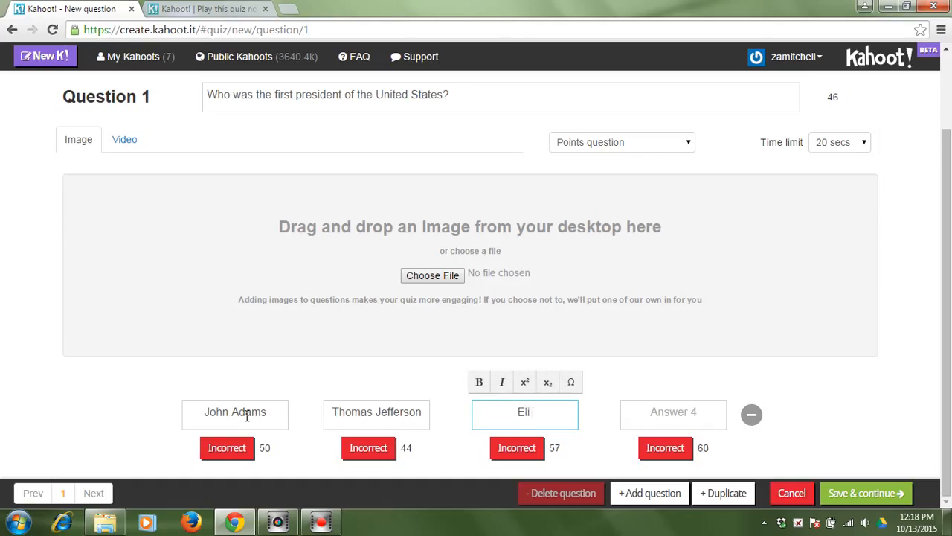
pyautogui.write('Whitney')
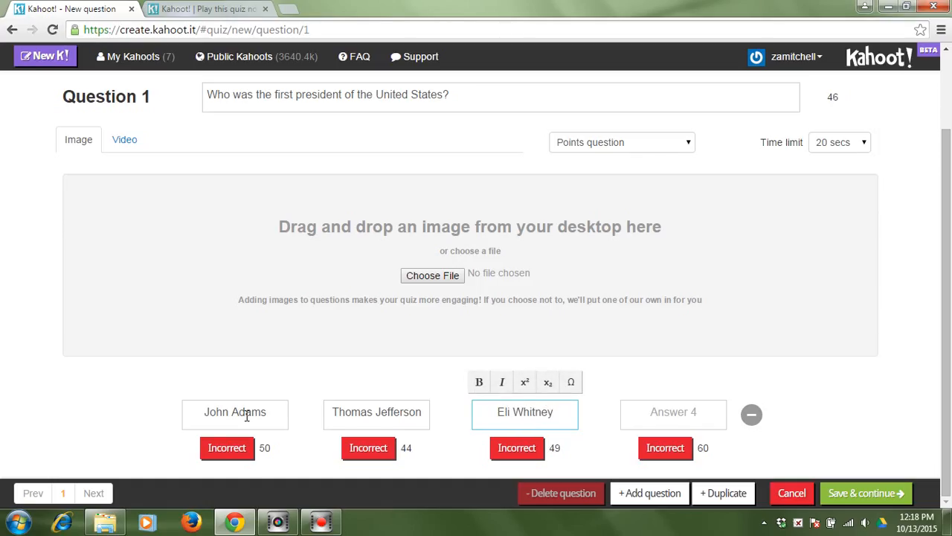
pyautogui.press('Tab')
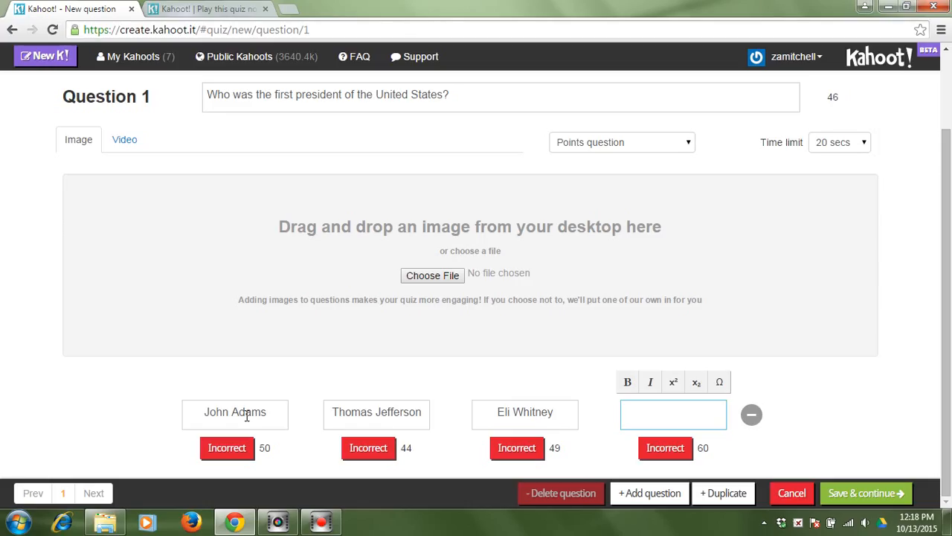
pyautogui.write('George Washingt')
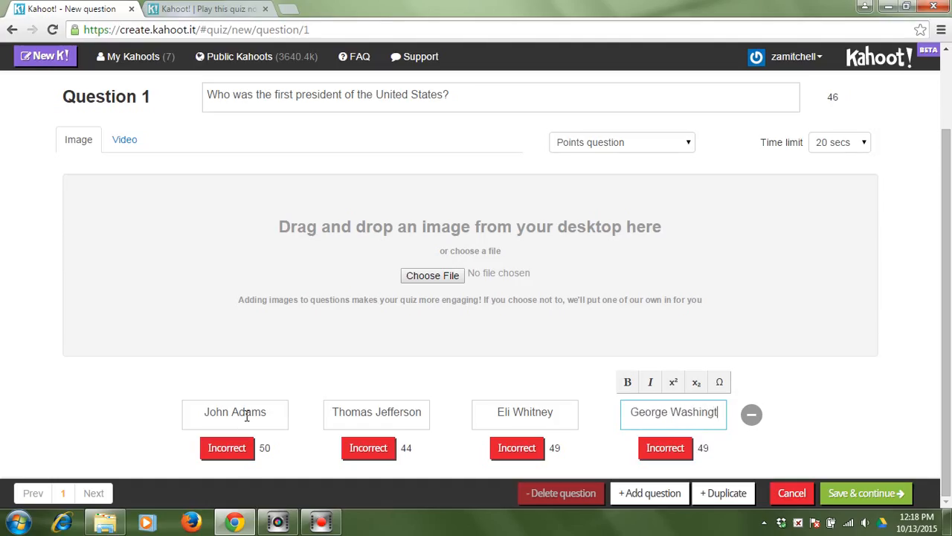
pyautogui.write('on')
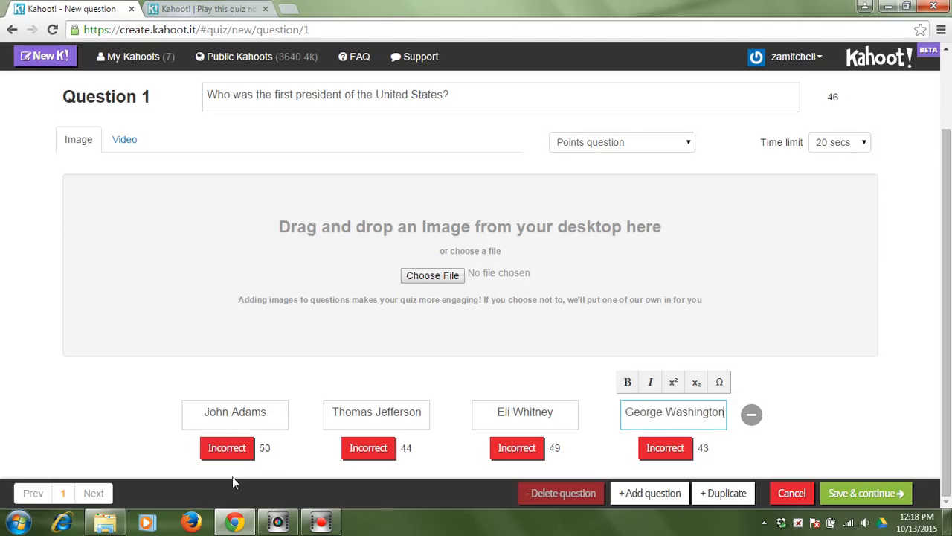
pyautogui.click(659, 451)
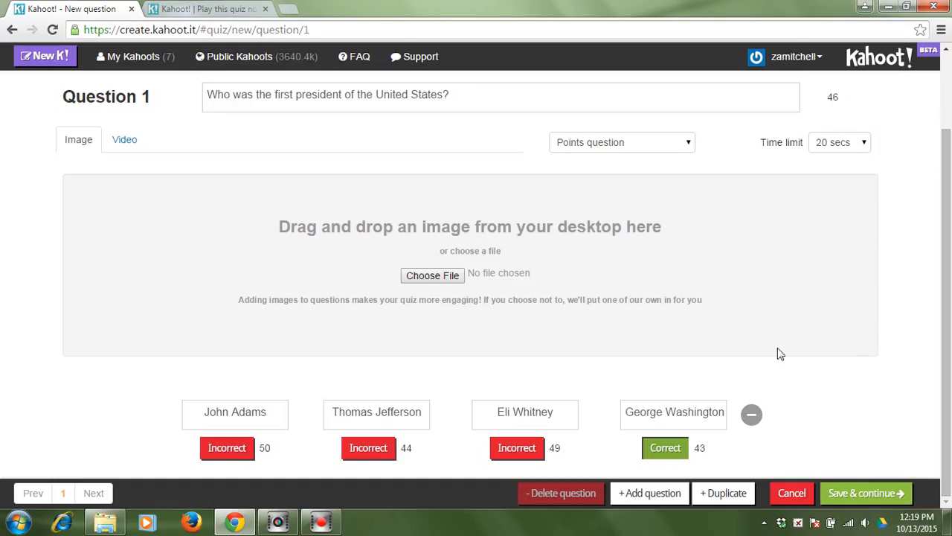
# Add a second question with the text "Which planet is the largest planet in our solar system?"
pyautogui.click(640, 494)
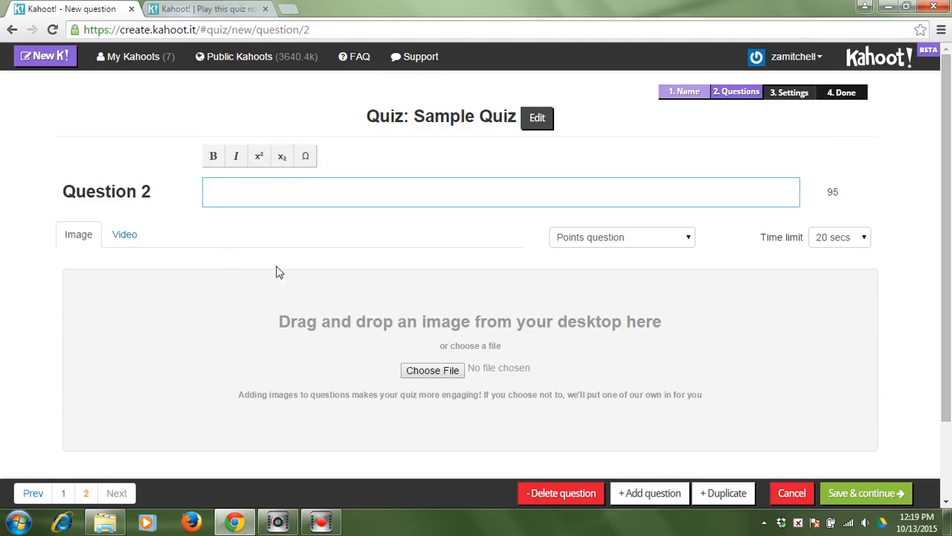
pyautogui.click(65, 494)
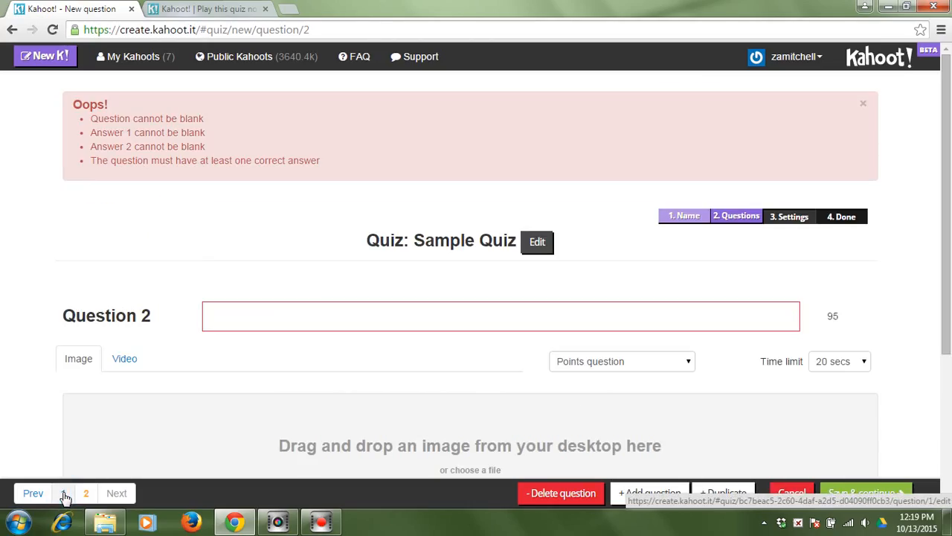
pyautogui.click(319, 308)
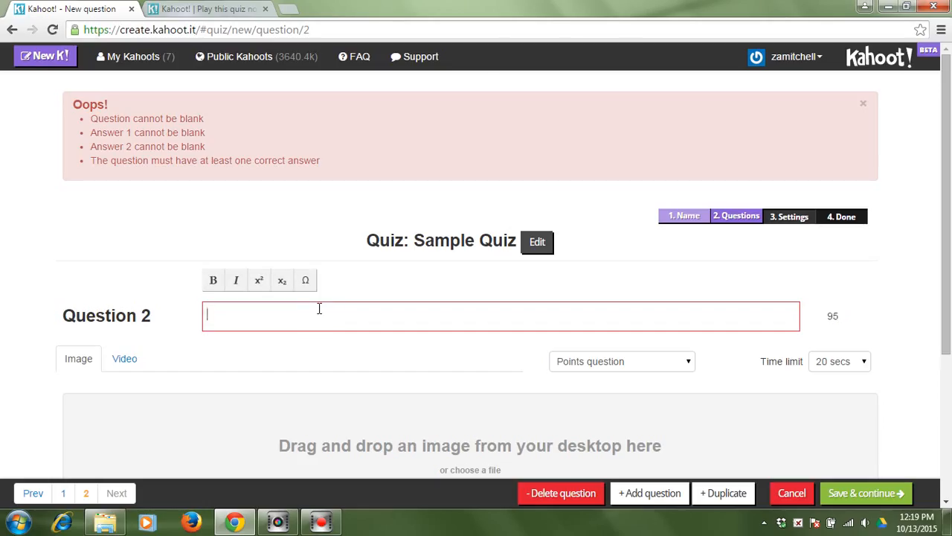
pyautogui.write('WHich pre')
pyautogui.press('BackSpace')
pyautogui.press('BackSpace')
pyautogui.press('BackSpace')
pyautogui.press('BackSpace')
pyautogui.press('BackSpace')
pyautogui.press('BackSpace')
pyautogui.press('BackSpace')
pyautogui.press('BackSpace')
pyautogui.press('BackSpace')
pyautogui.press('BackSpace')
pyautogui.write('Which planet is th e')
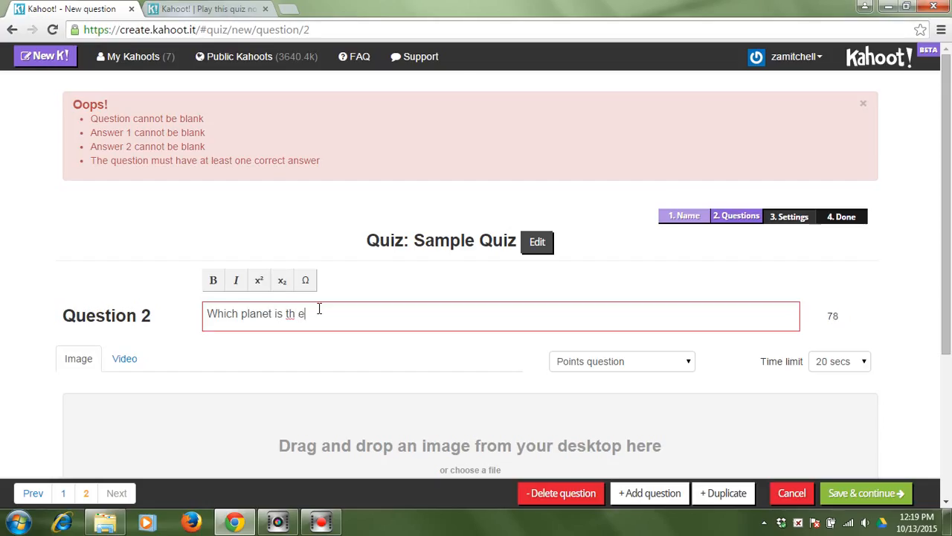
pyautogui.write('he largest planet in our solar su')
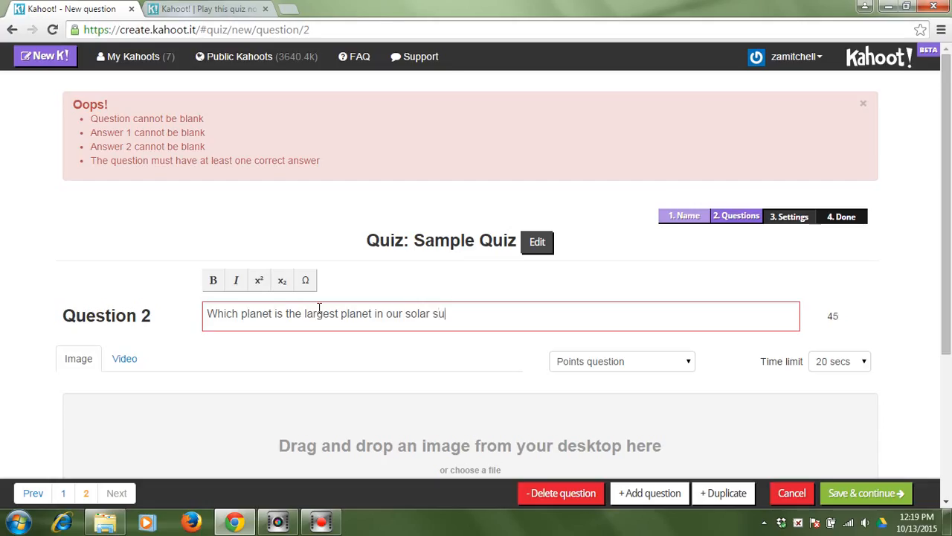
pyautogui.press('BackSpace')
pyautogui.write('ystem?')
# Enter Jupiter, Sun, Earth and Saturn as the answers to Question 2, and mark Jupiter as correct
pyautogui.moveTo(950, 105); pyautogui.dragTo(943, 278)
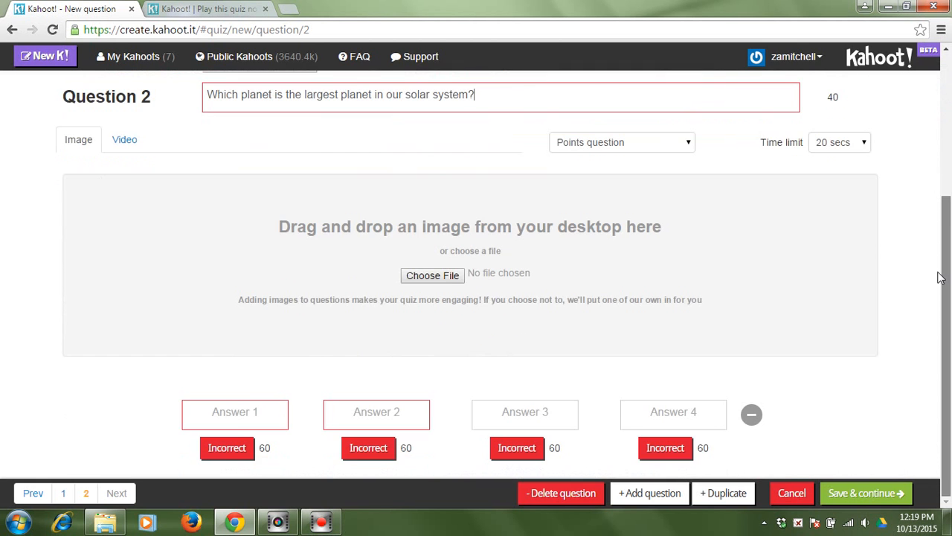
pyautogui.click(232, 419)
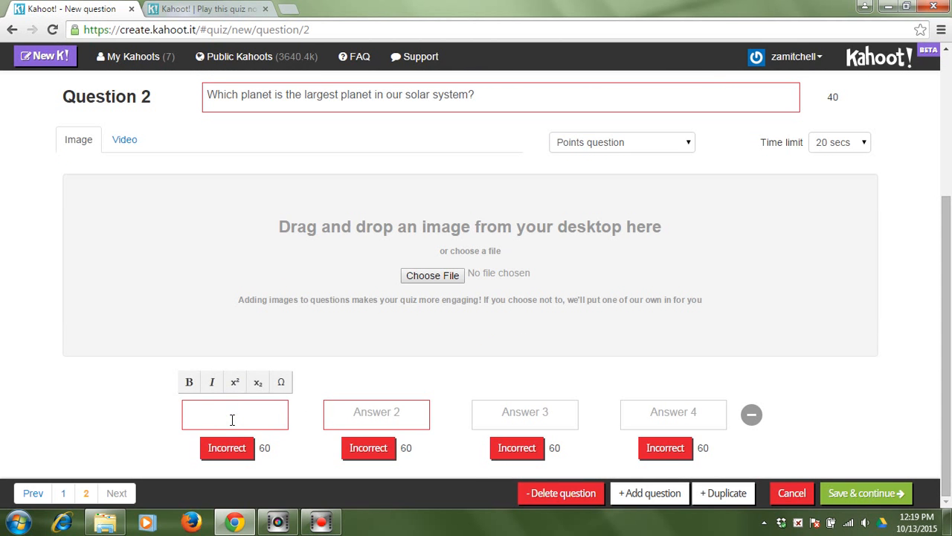
pyautogui.write('Jupiter')
pyautogui.click(231, 454)
pyautogui.click(364, 411)
pyautogui.write('Sun')
pyautogui.press('Tab')
pyautogui.write('Earth')
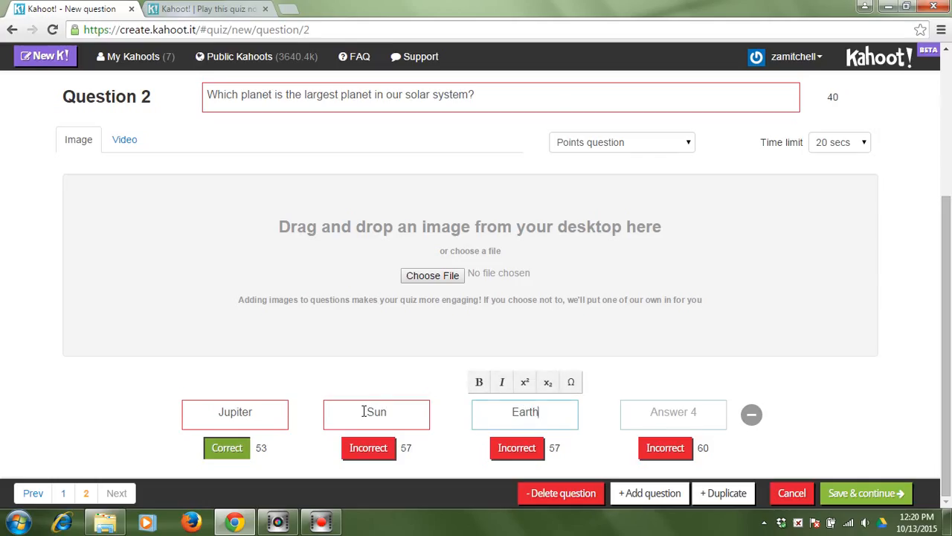
pyautogui.press('Tab')
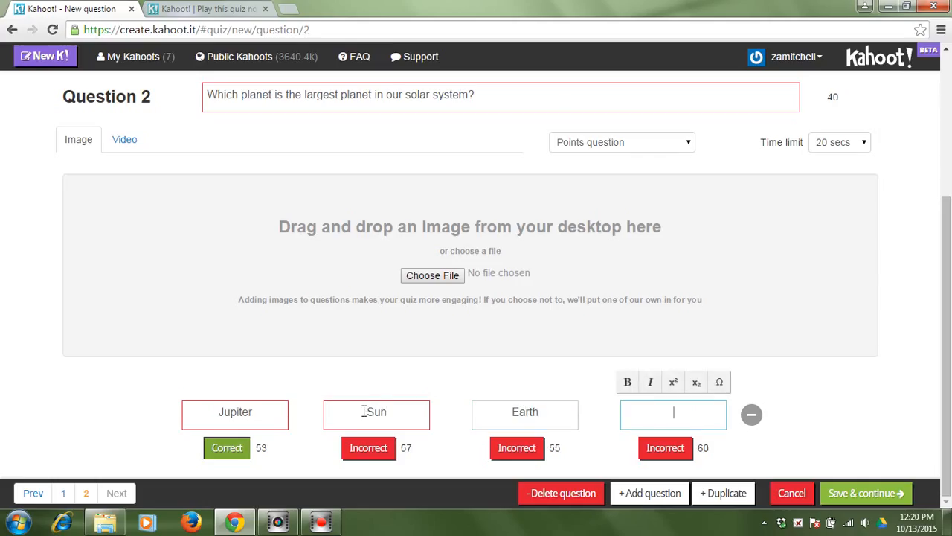
pyautogui.write('Saturn')
# Look back at Question 1 and return to Question 2 to review its answers
pyautogui.click(64, 494)
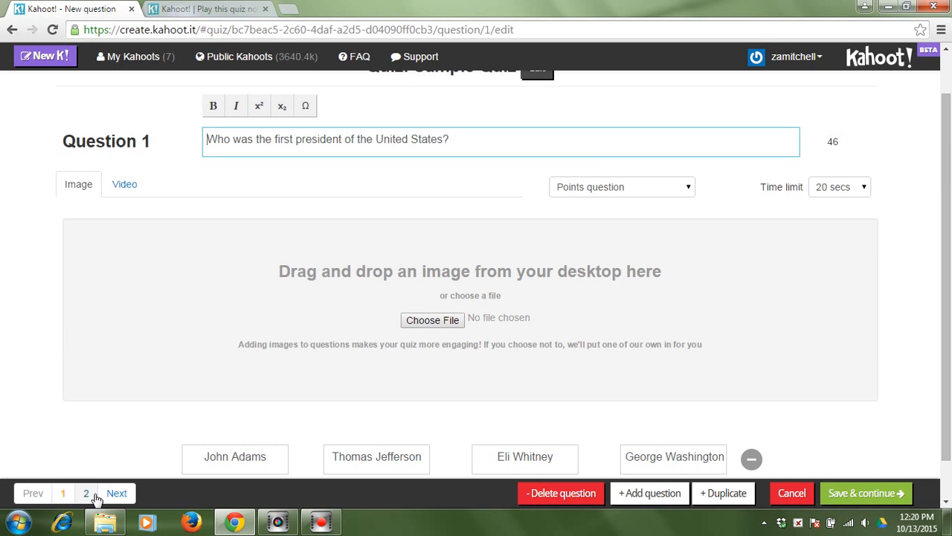
pyautogui.click(86, 494)
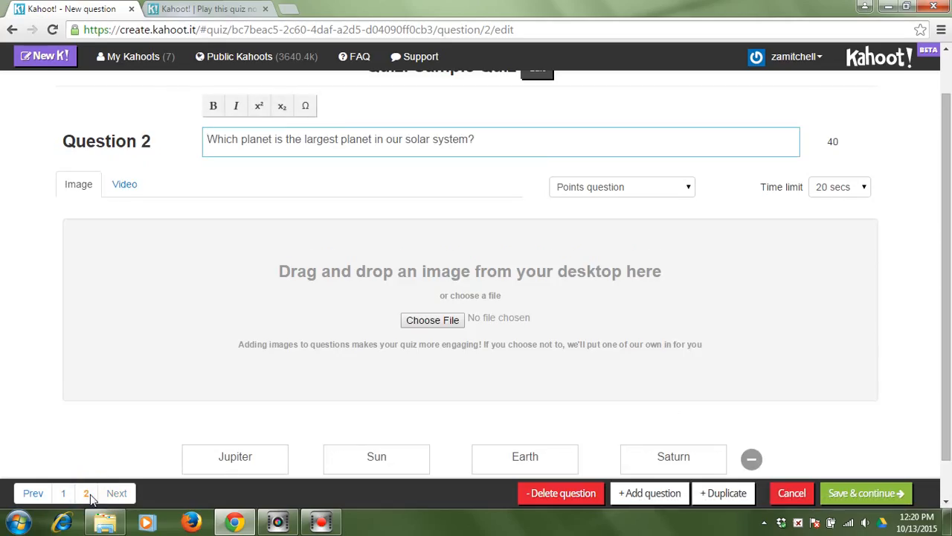
pyautogui.scroll(-1, 947, 149)
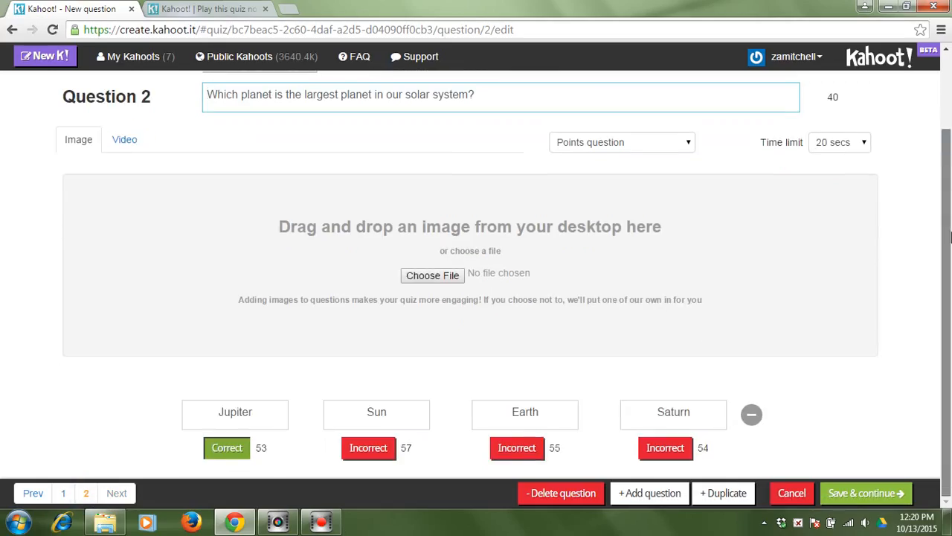
# Attach the Koala image from the Sample Pictures folder to Question 2
pyautogui.click(415, 278)
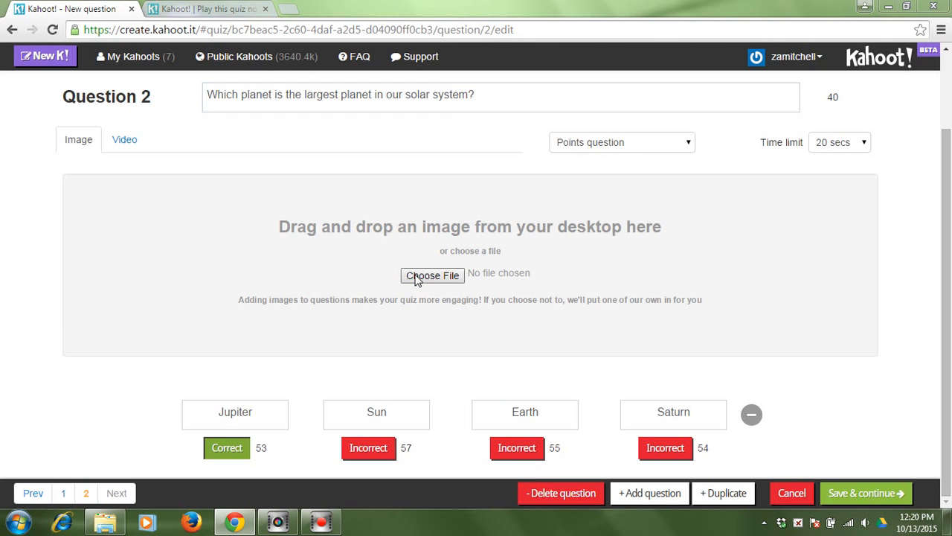
pyautogui.click(51, 191)
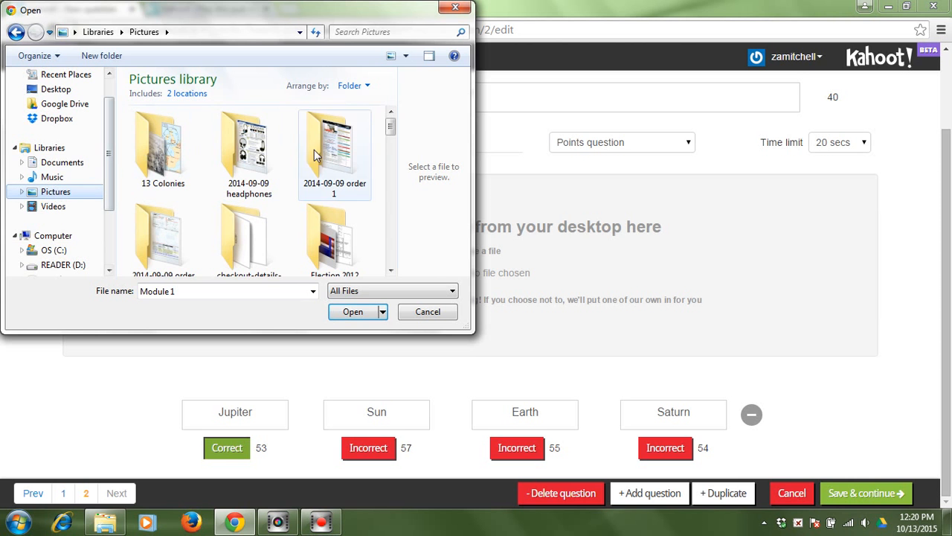
pyautogui.moveTo(391, 125); pyautogui.dragTo(391, 149)
pyautogui.doubleClick(249, 238)
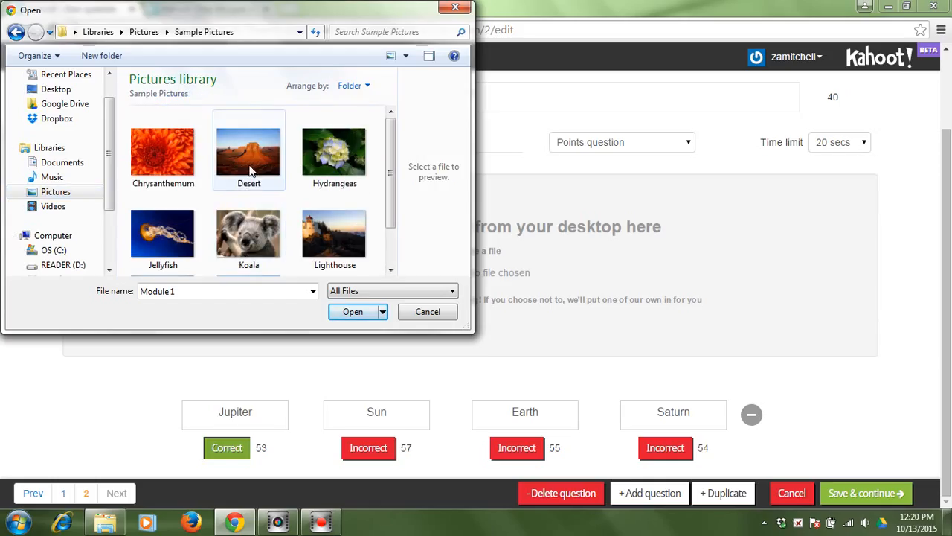
pyautogui.click(253, 232)
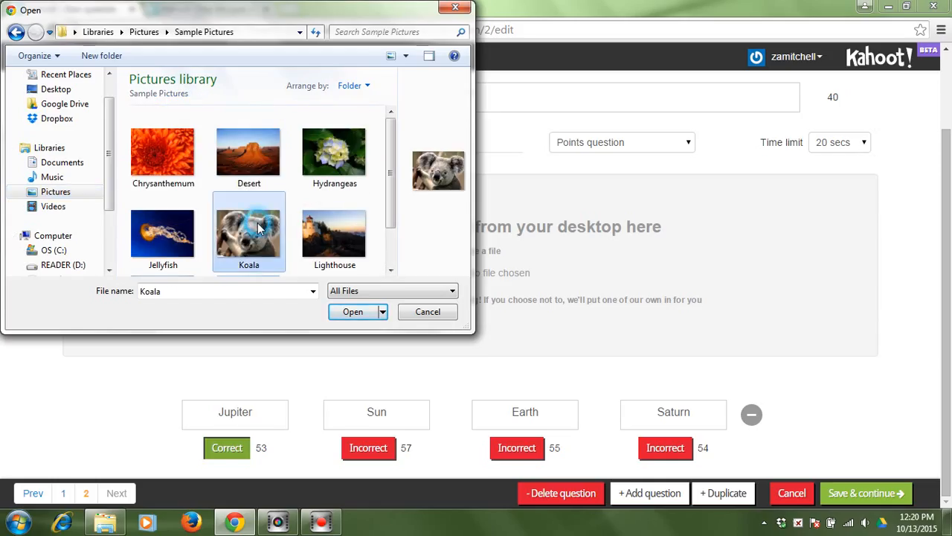
pyautogui.click(353, 311)
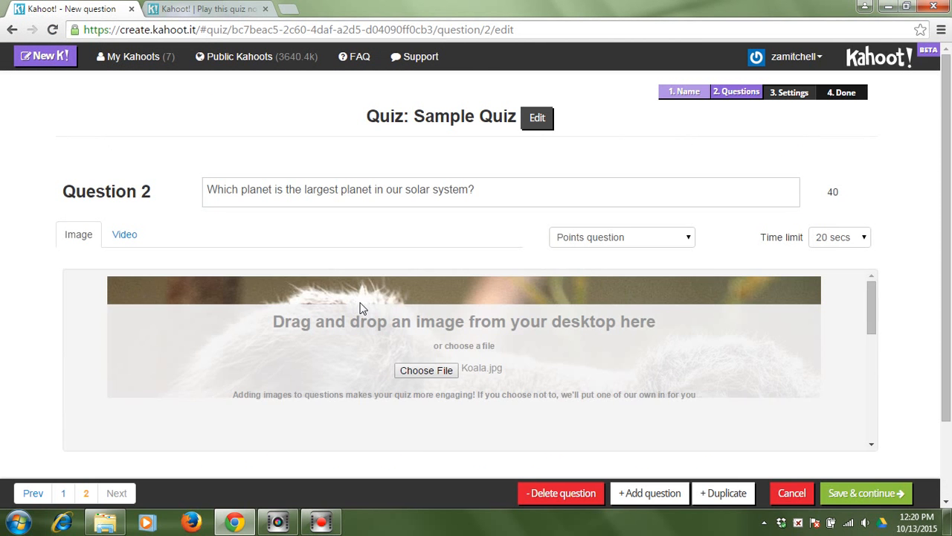
# Save the questions and continue to the quiz settings, keeping the question order as it is
pyautogui.moveTo(942, 211); pyautogui.dragTo(945, 312)
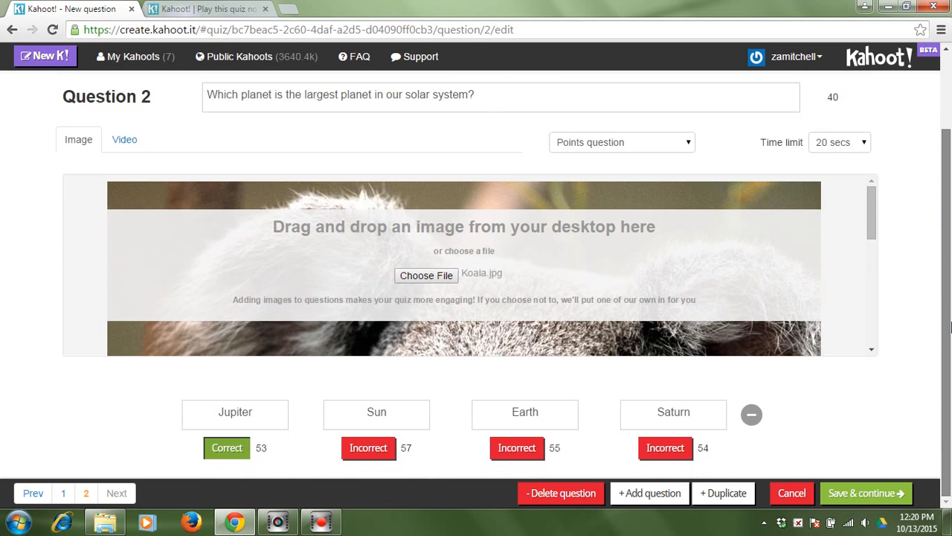
pyautogui.click(836, 500)
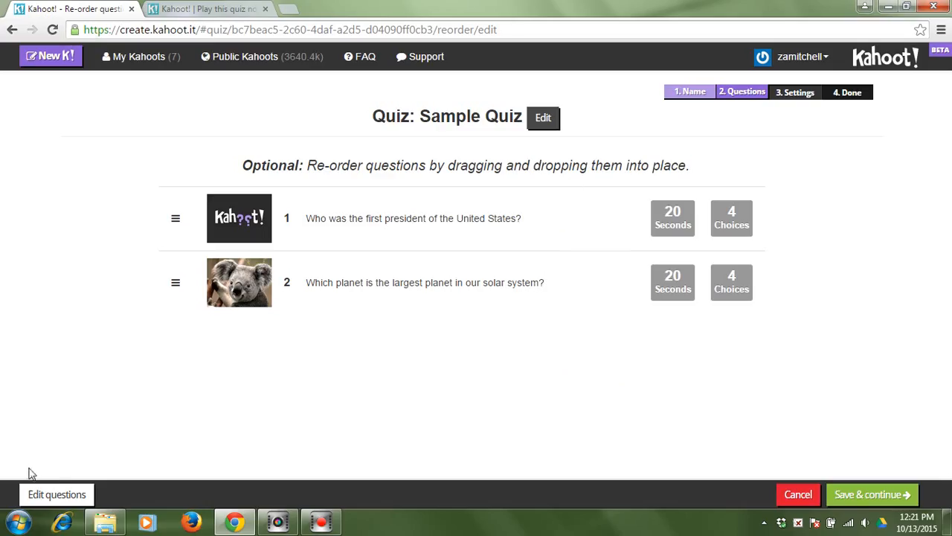
pyautogui.click(906, 494)
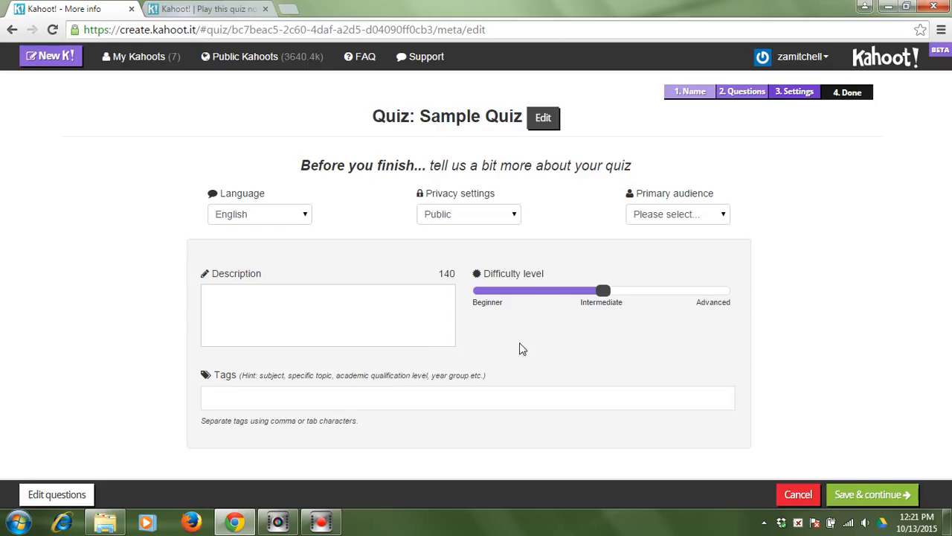
# Check the privacy options, leave the quiz Public, and set its primary audience to School
pyautogui.click(512, 215)
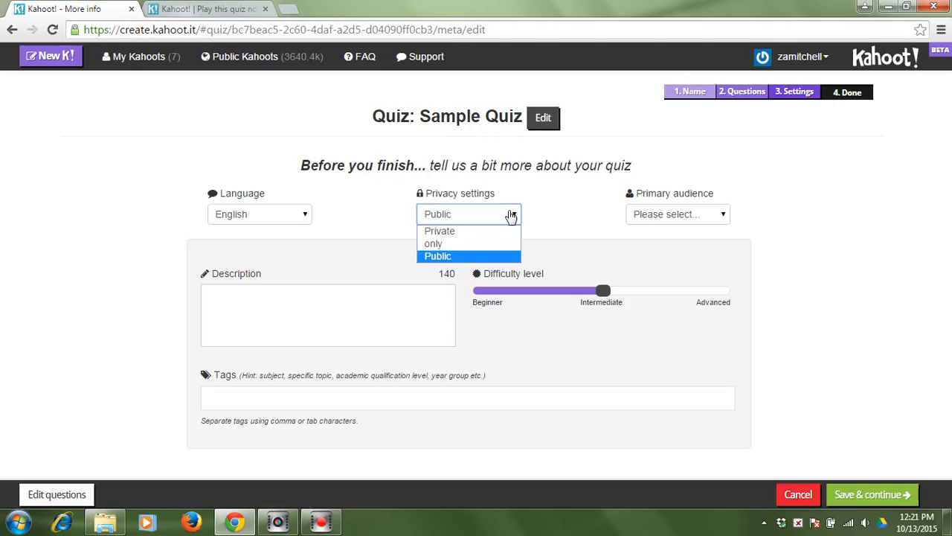
pyautogui.click(511, 215)
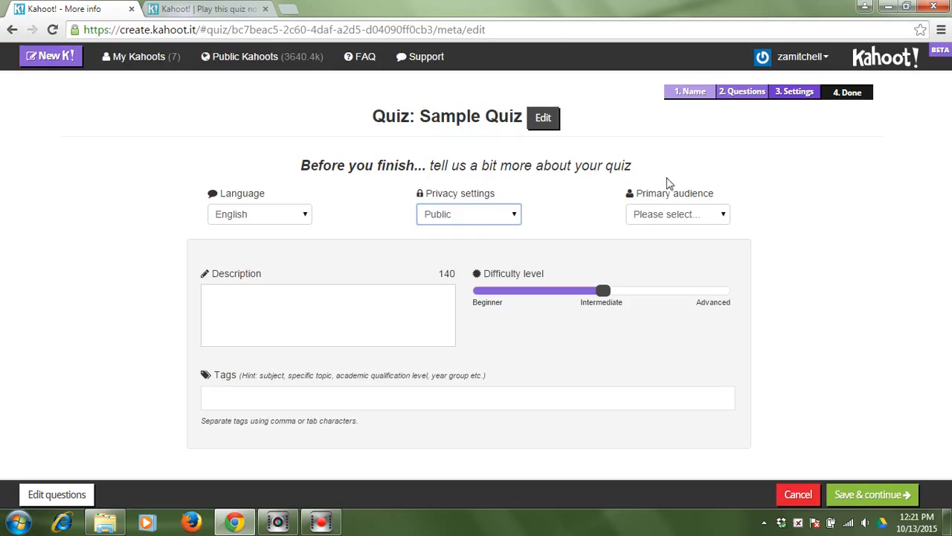
pyautogui.click(720, 216)
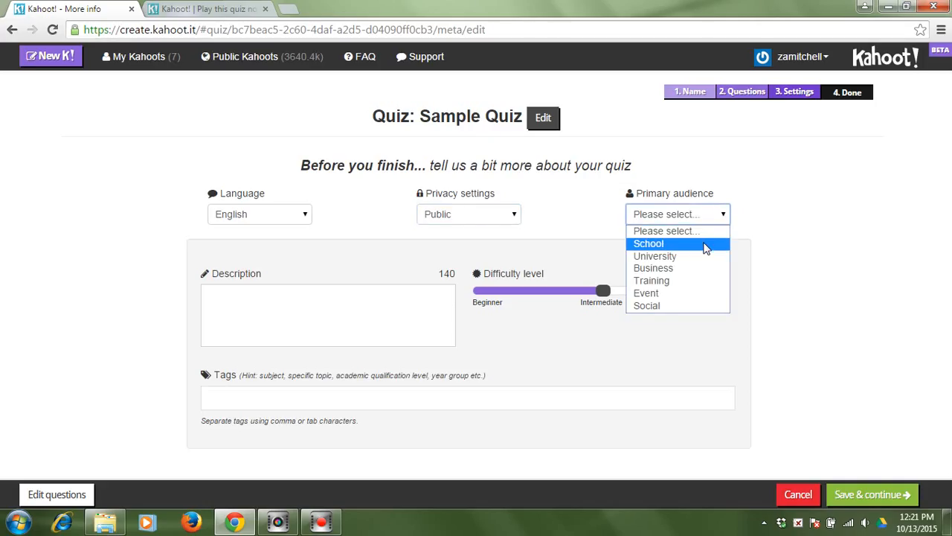
pyautogui.click(705, 243)
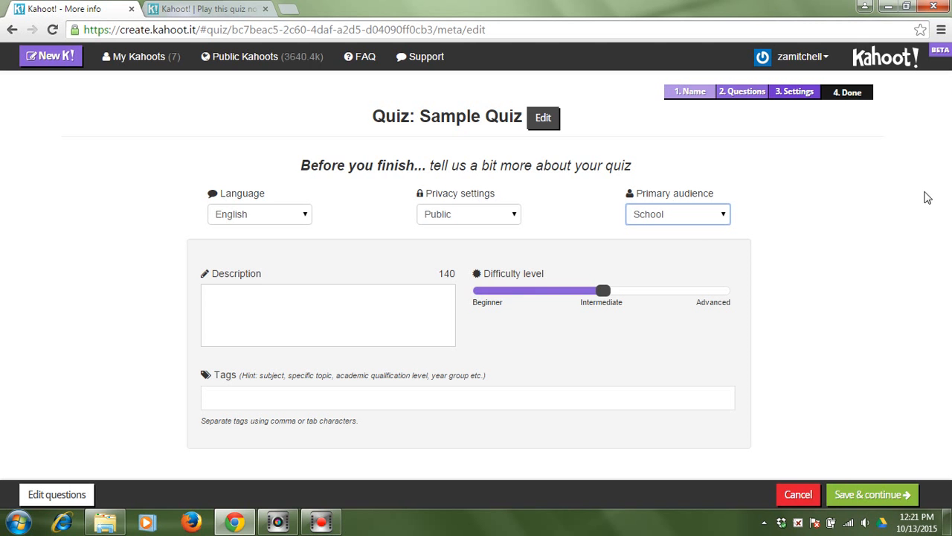
# Save the quiz settings and finish the quiz without a cover image
pyautogui.click(863, 494)
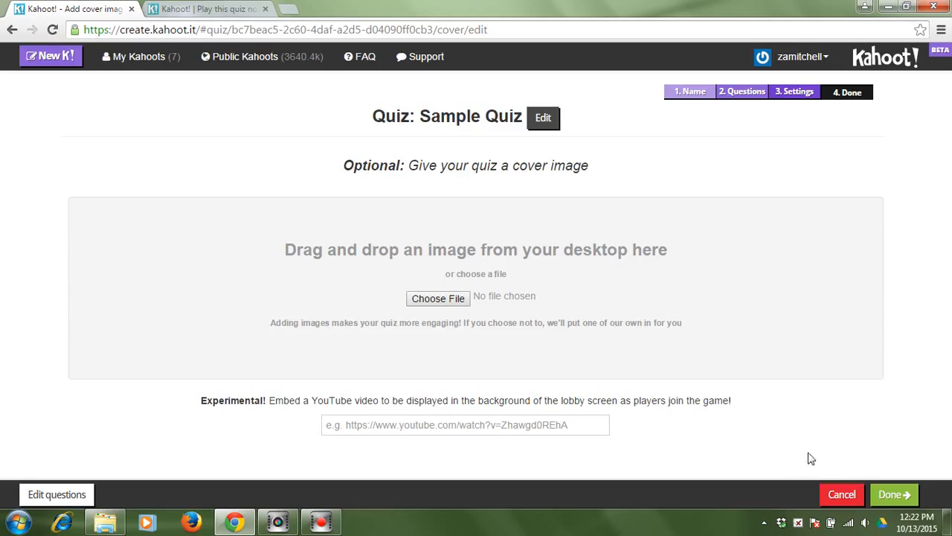
pyautogui.click(894, 494)
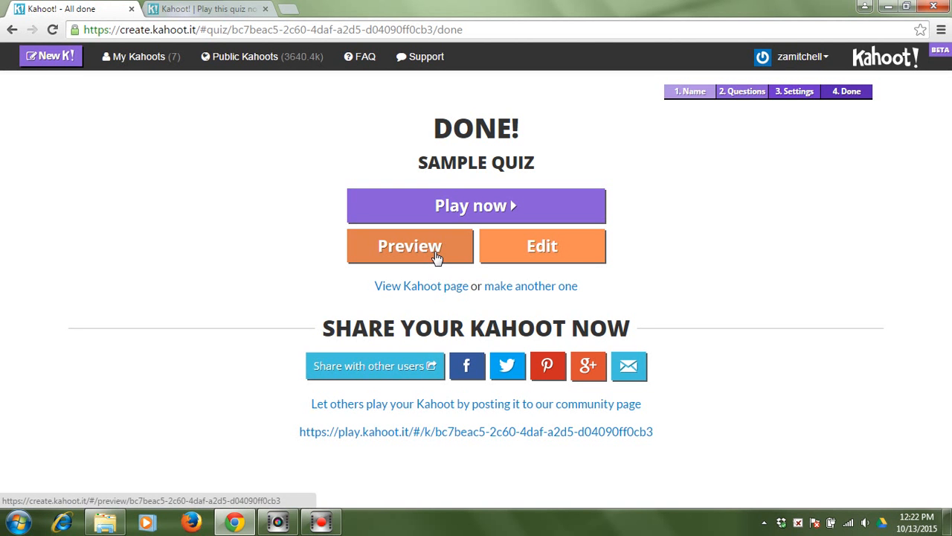
# Launch a preview of Sample Quiz and collapse the join instructions in its lobby
pyautogui.click(437, 257)
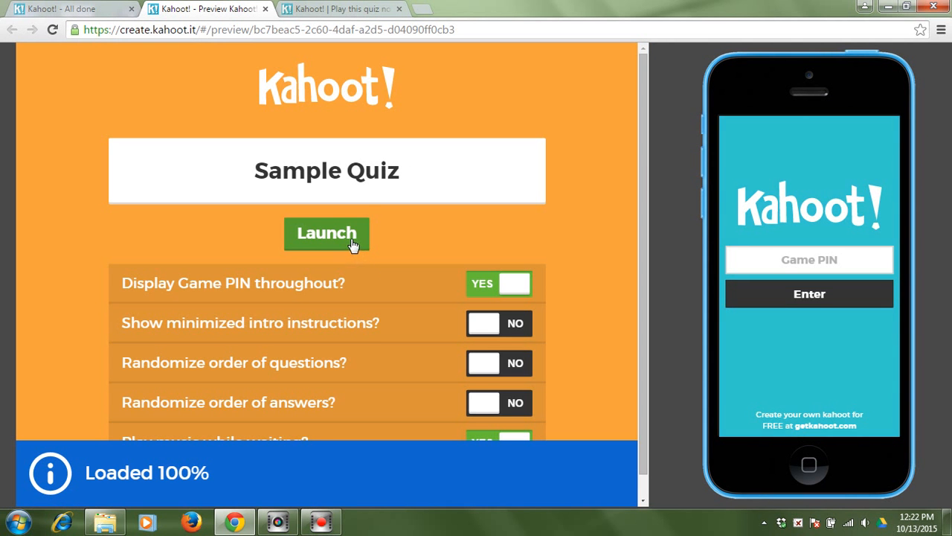
pyautogui.click(327, 233)
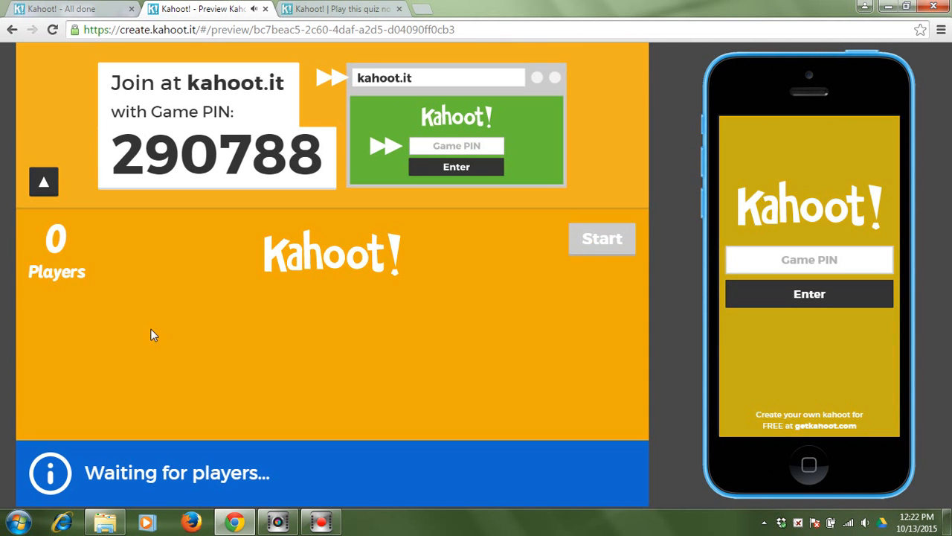
pyautogui.click(272, 476)
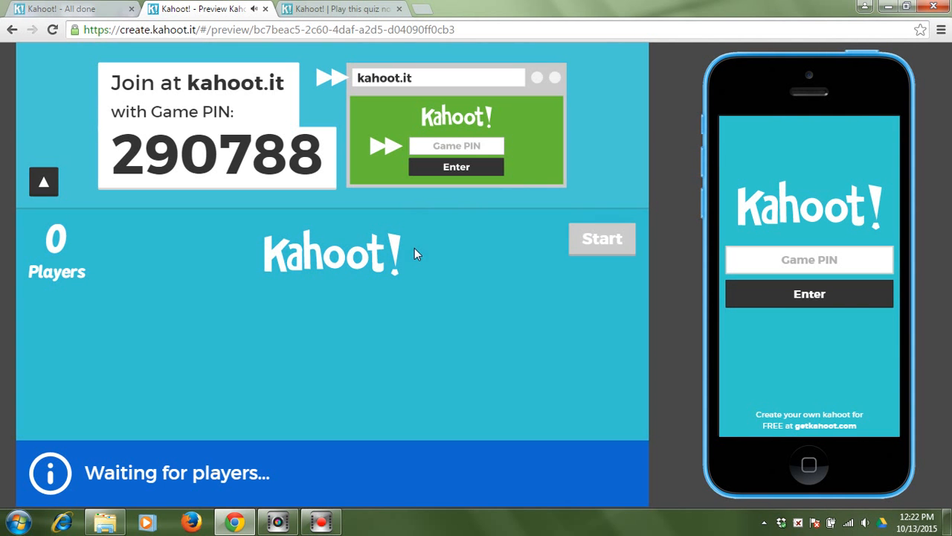
pyautogui.click(45, 183)
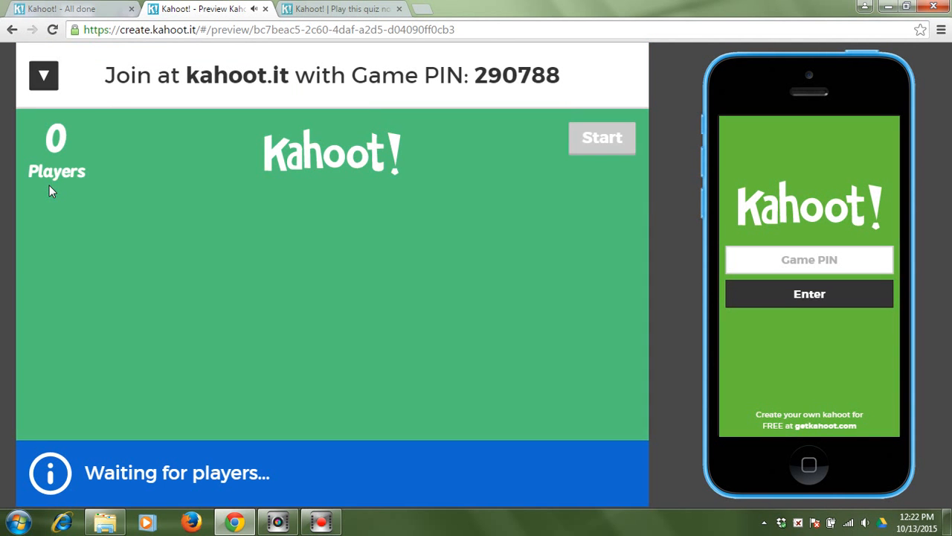